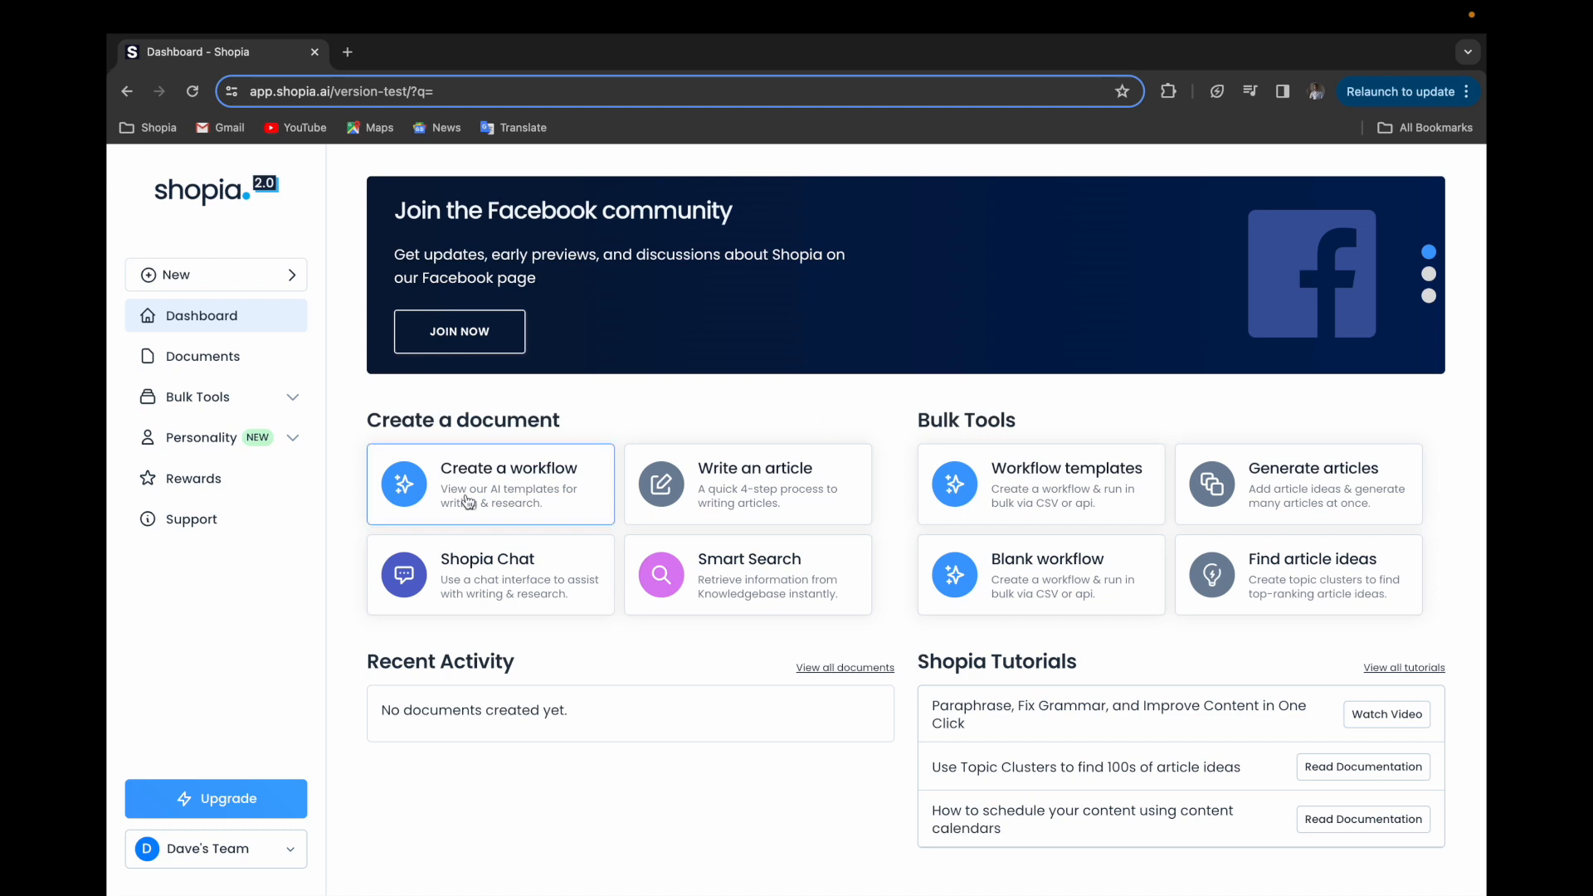
Look at the Personality and New options, and create a new workflow document from the dashboard.
{"action": "left_click", "coordinate": [294, 438]}
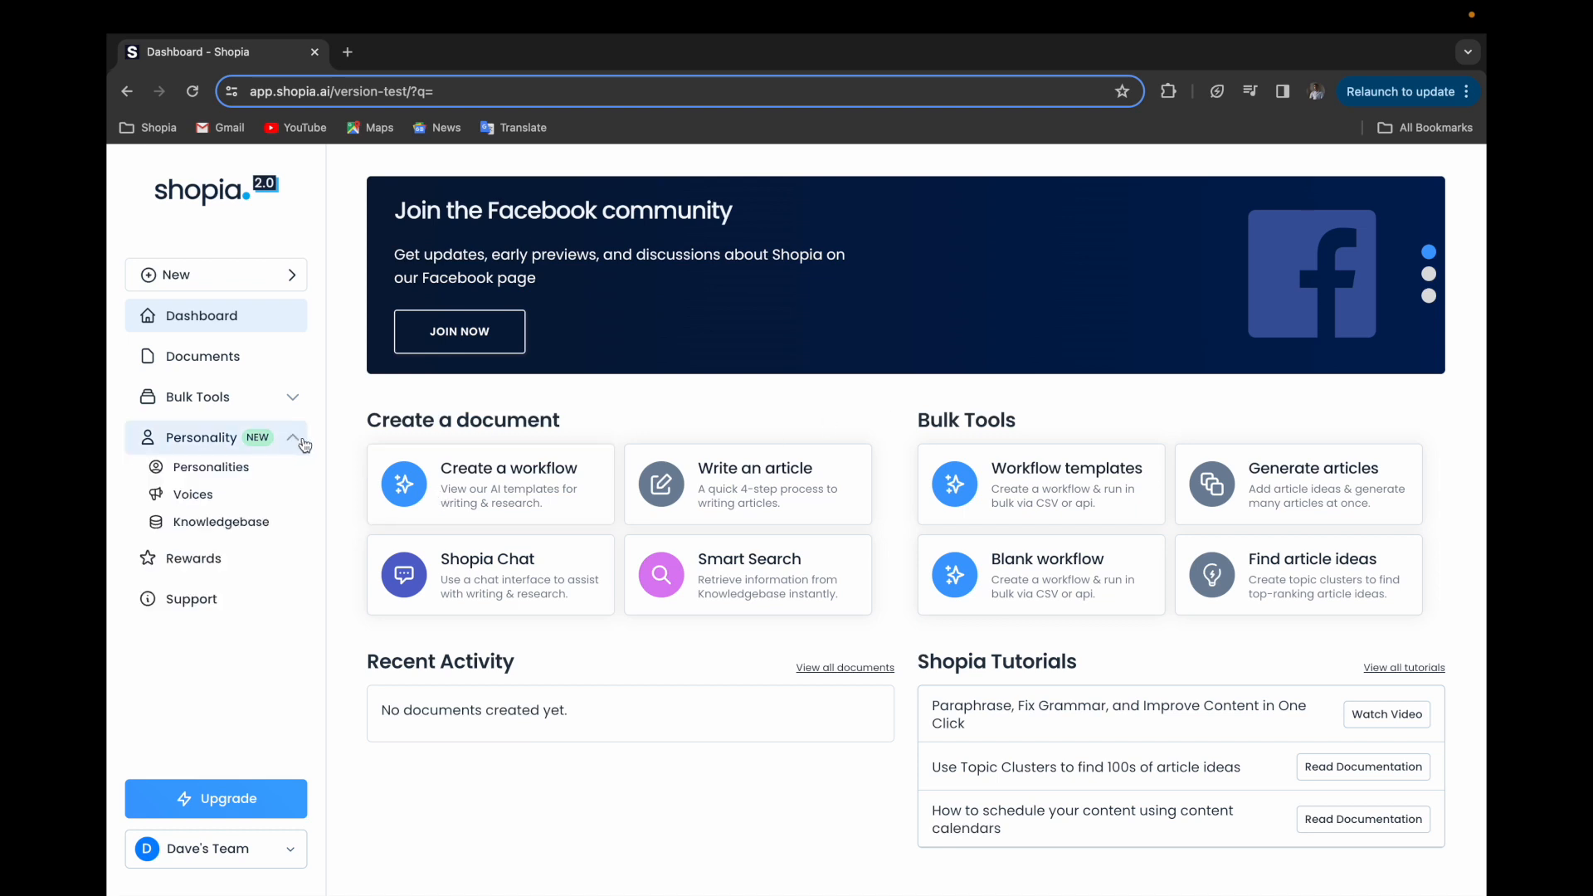
{"action": "left_click", "coordinate": [295, 438]}
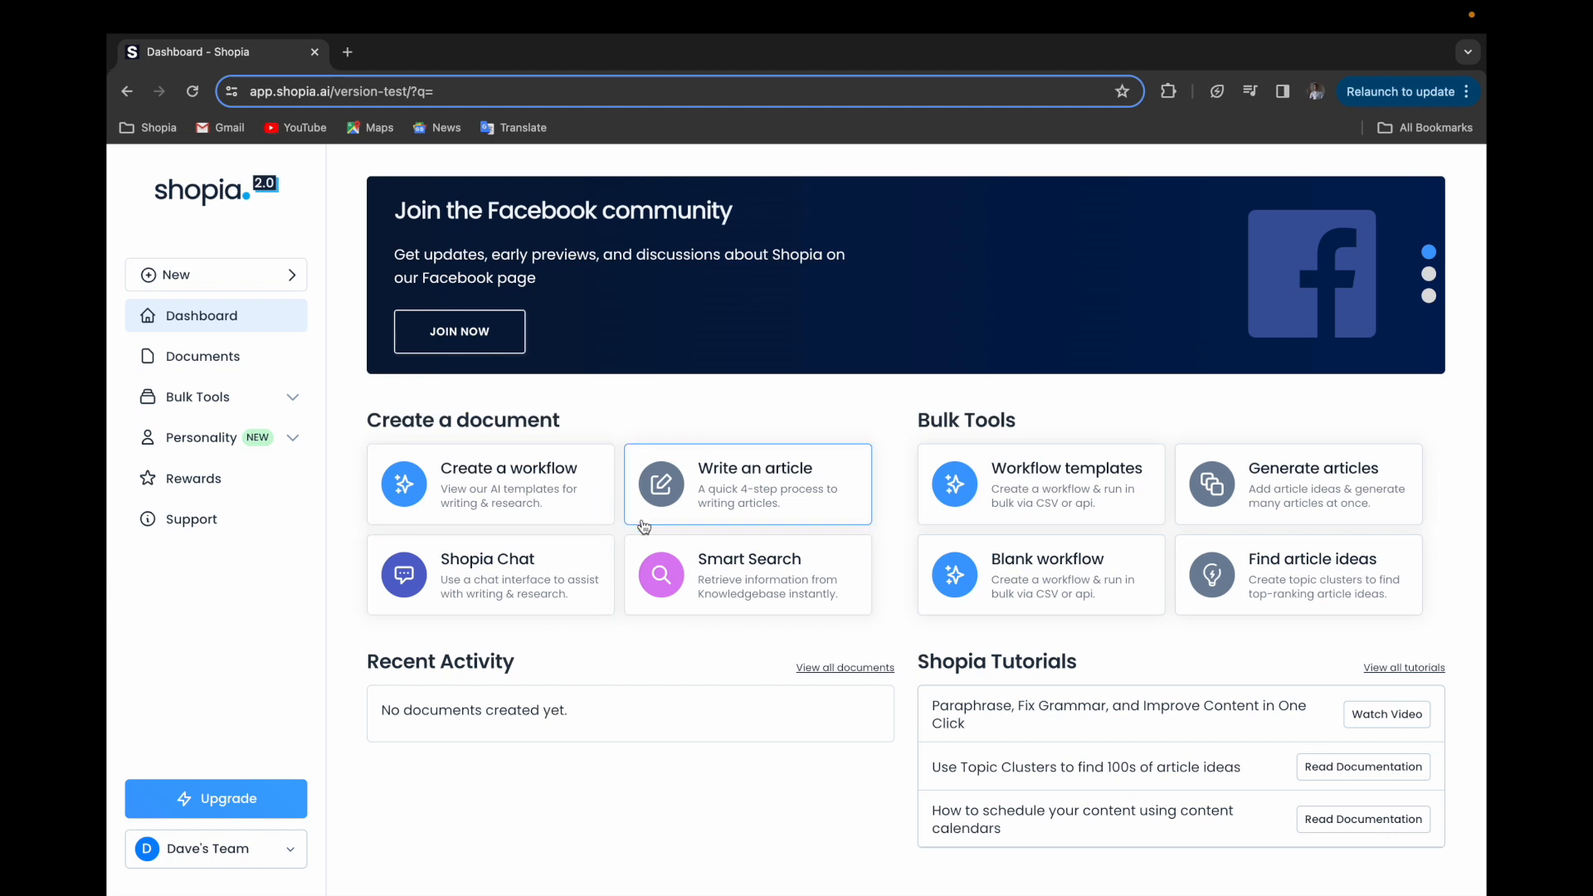
{"action": "left_click", "coordinate": [276, 276]}
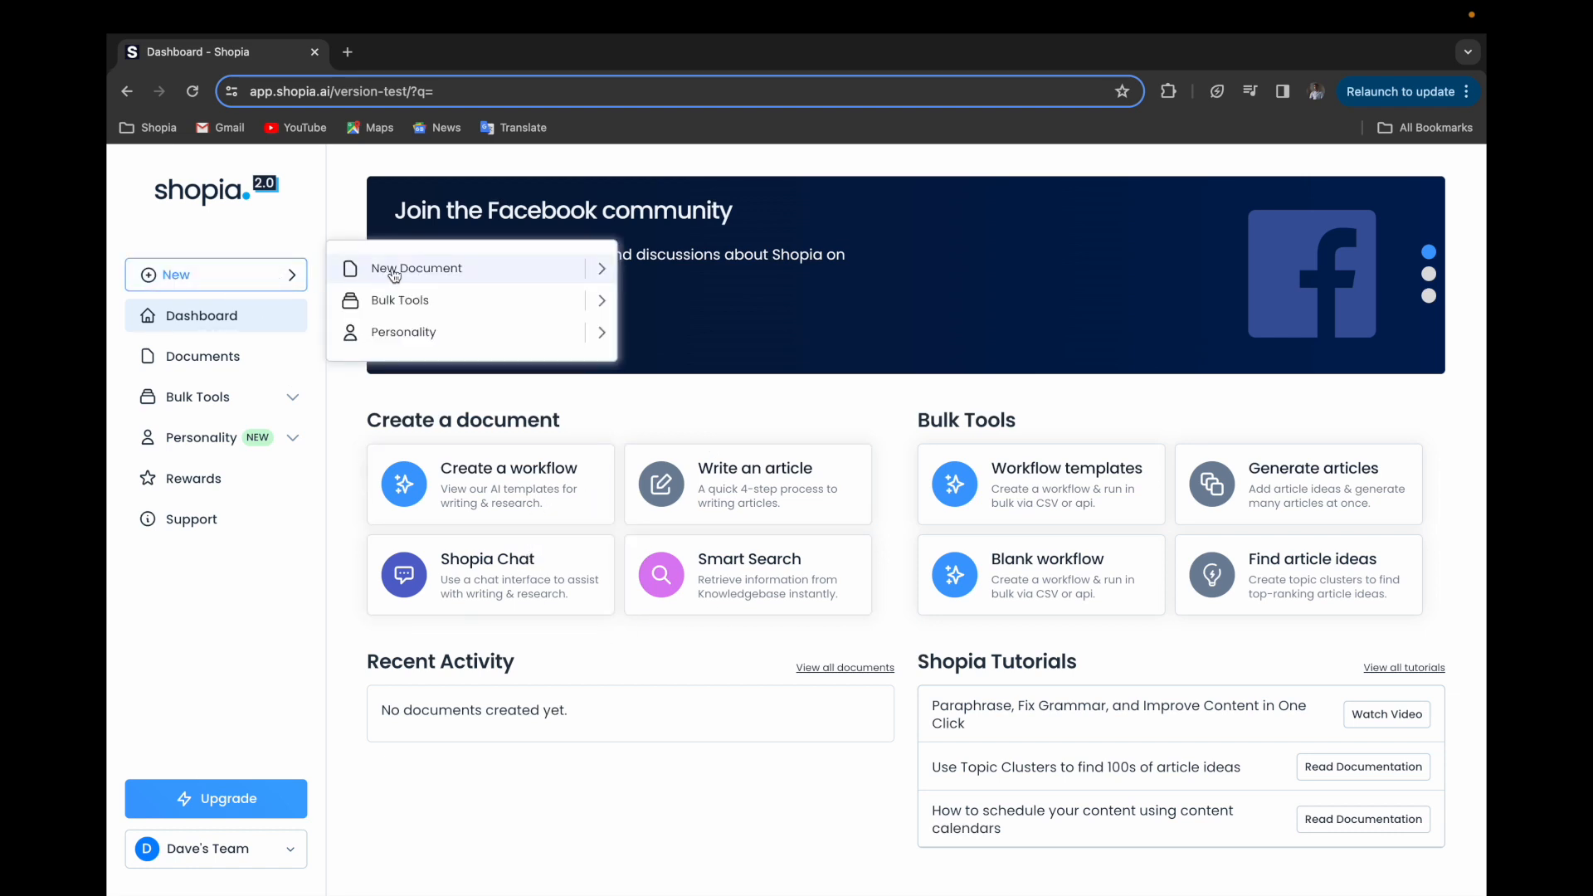
{"action": "left_click", "coordinate": [504, 482]}
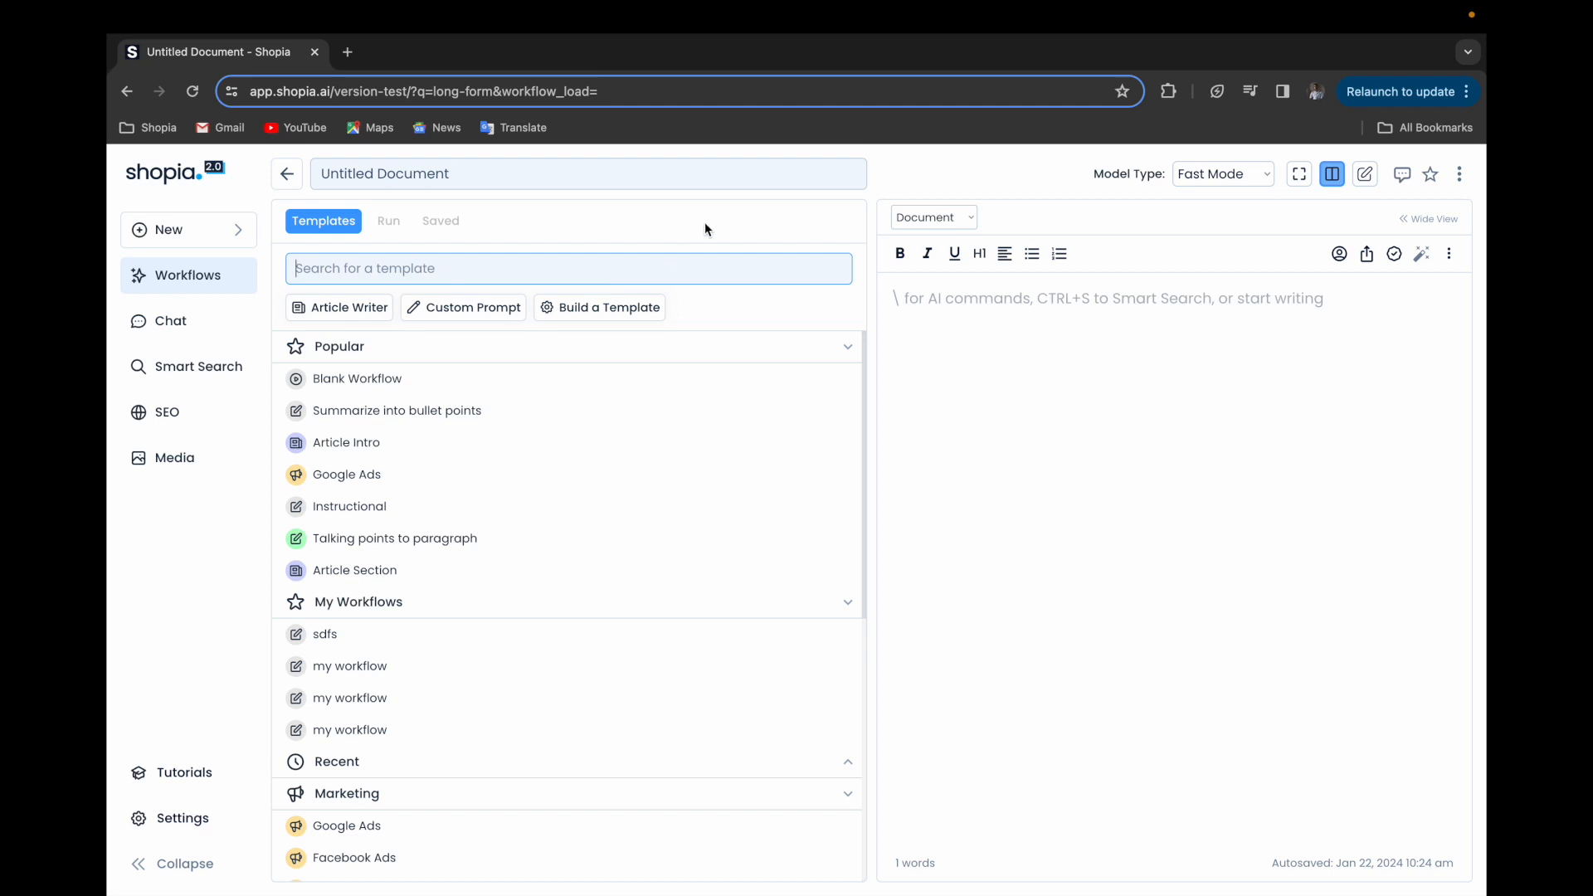
Compare the document's layout views and the available model types, keeping dual view and Fast Mode.
{"action": "left_click", "coordinate": [1300, 176]}
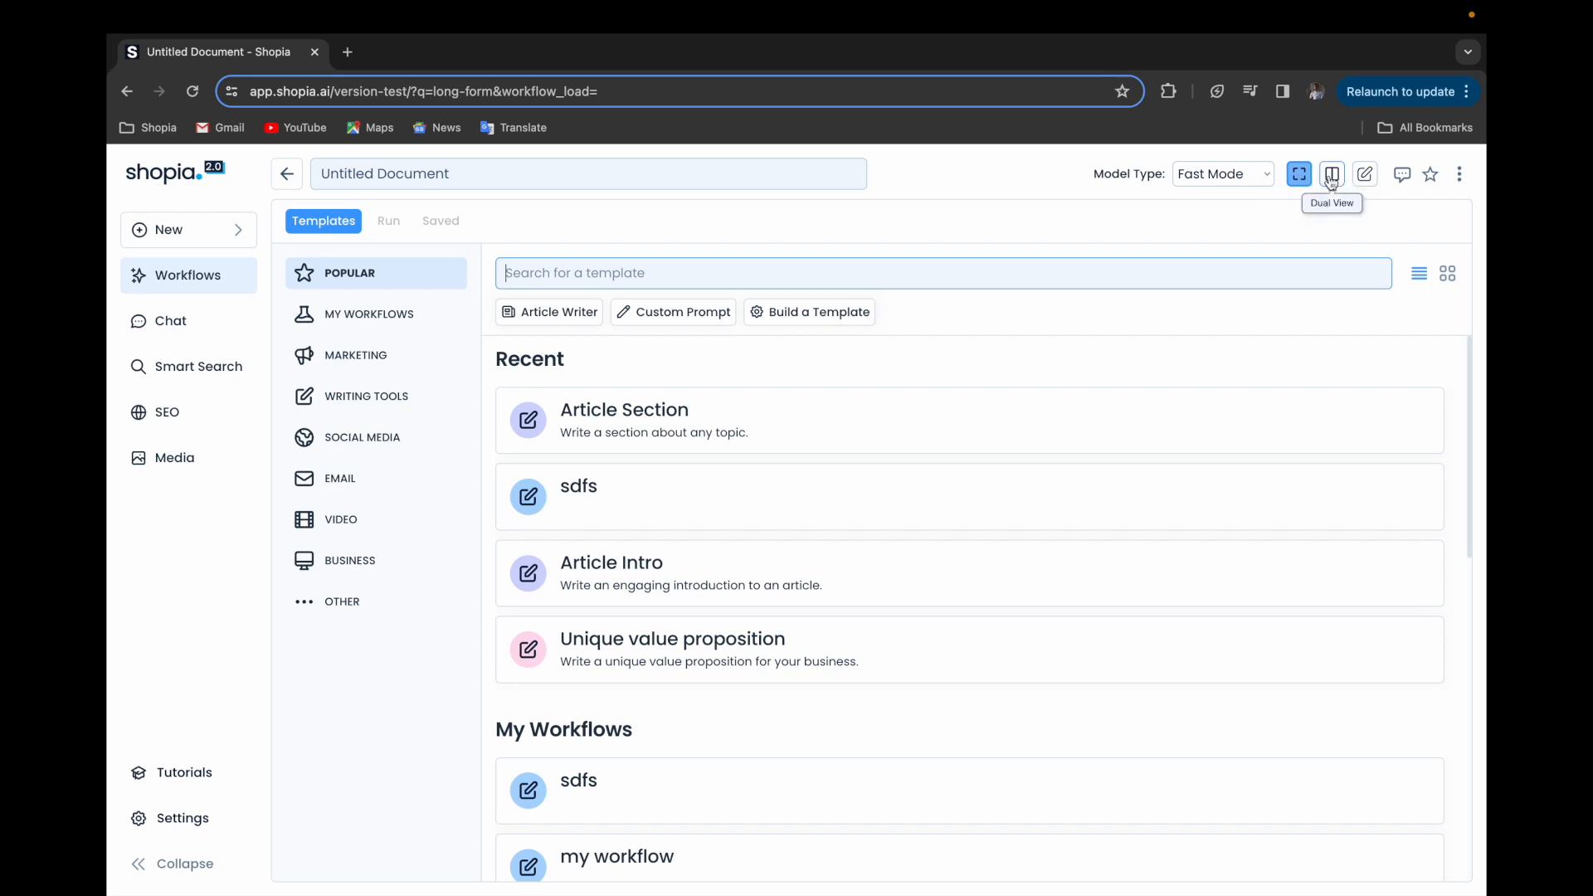
{"action": "left_click", "coordinate": [1331, 176]}
{"action": "left_click", "coordinate": [1362, 176]}
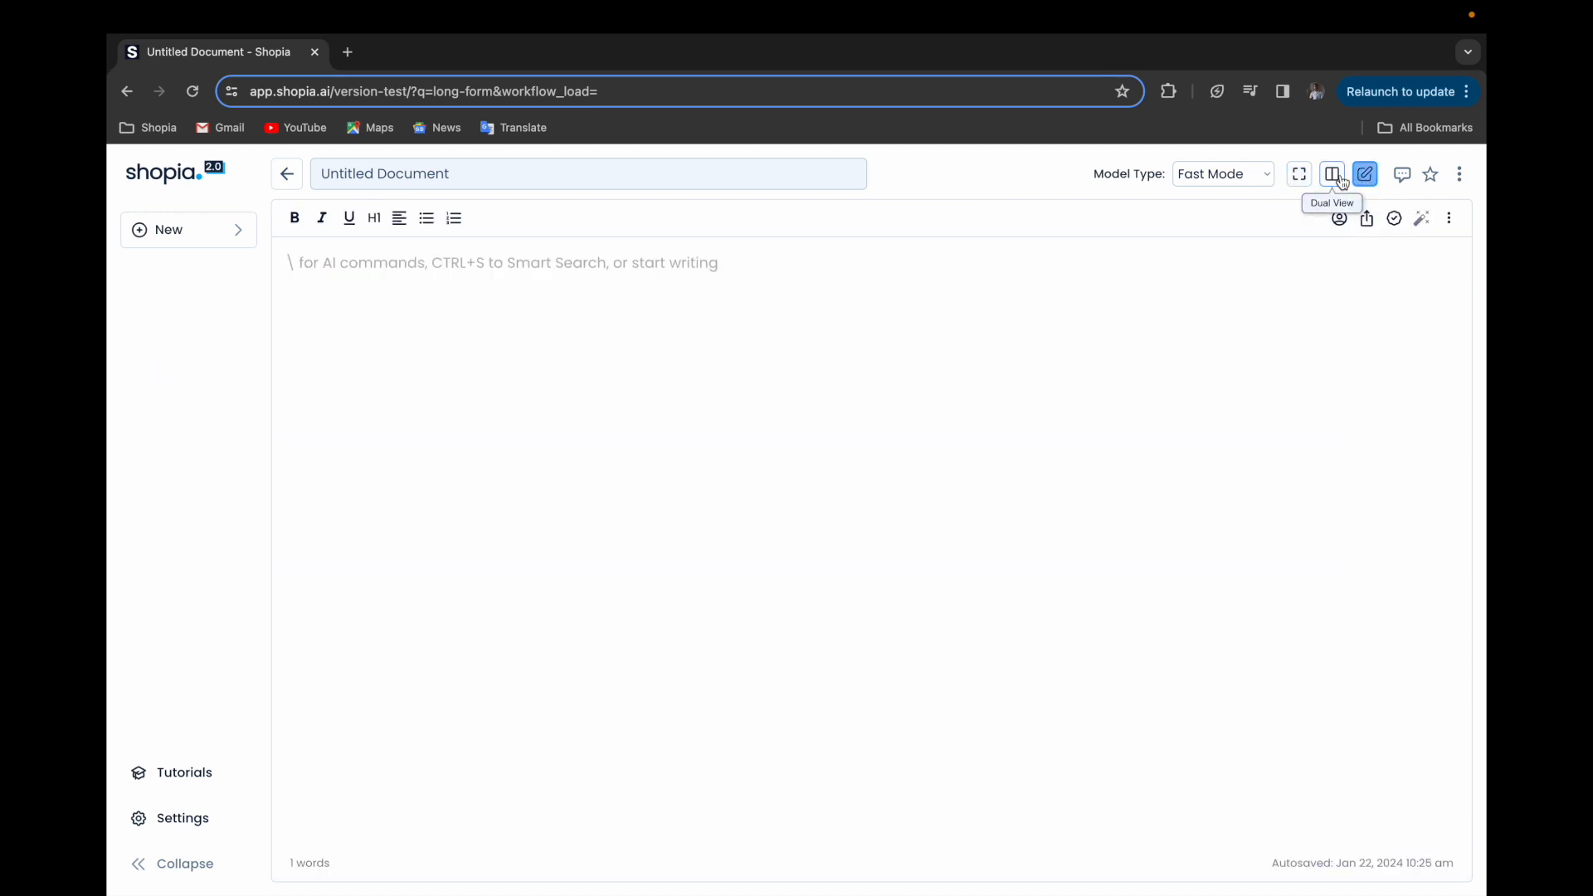
{"action": "left_click", "coordinate": [1340, 176]}
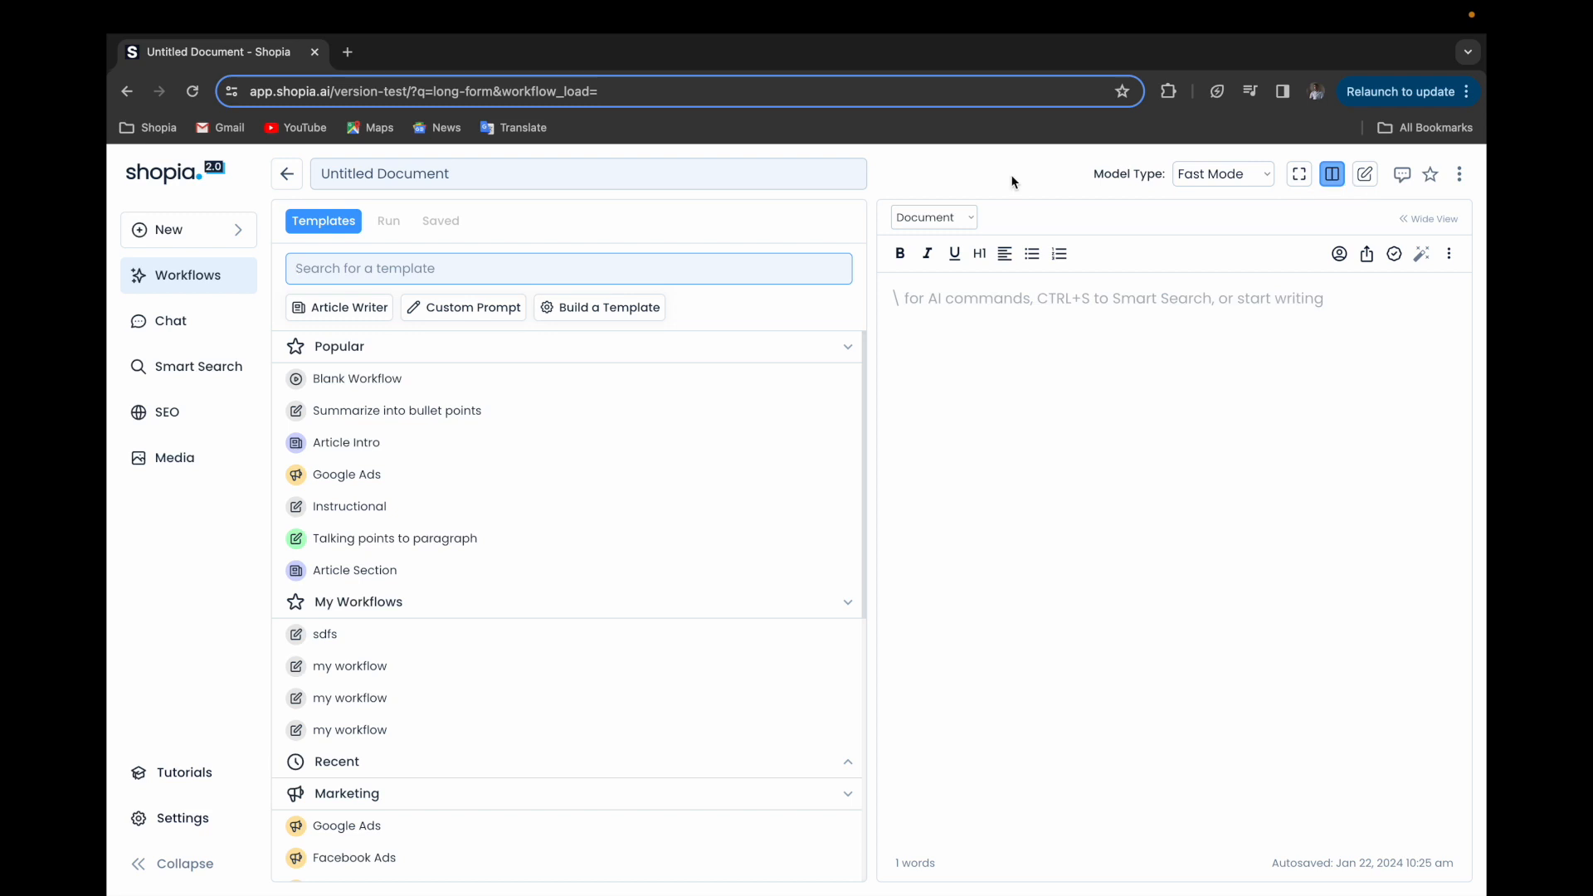
{"action": "left_click", "coordinate": [1237, 173]}
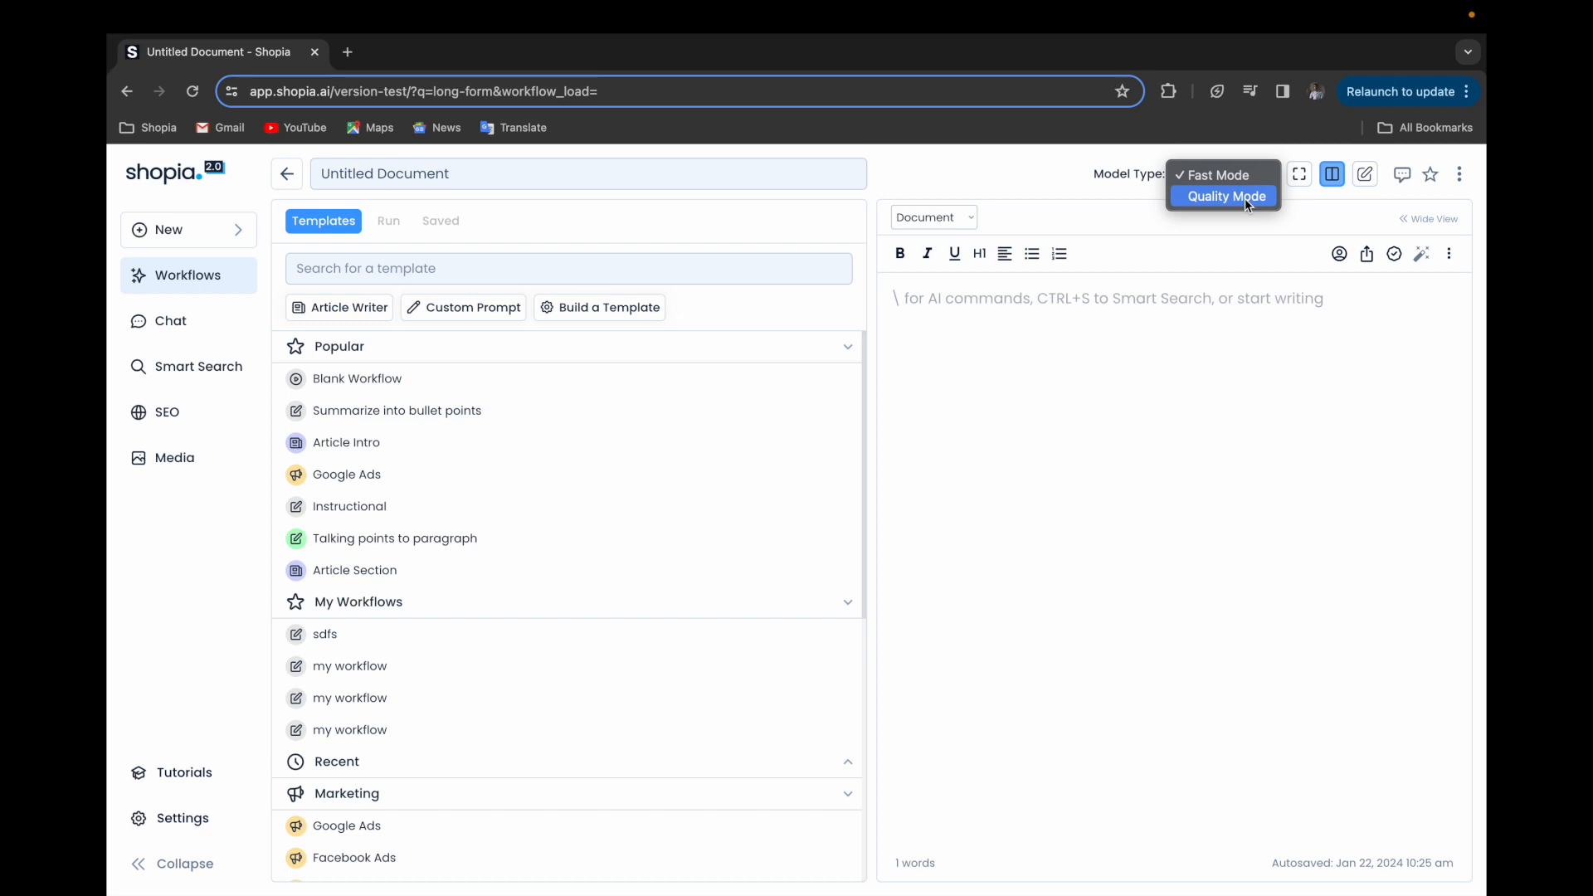
{"action": "left_click", "coordinate": [1045, 179]}
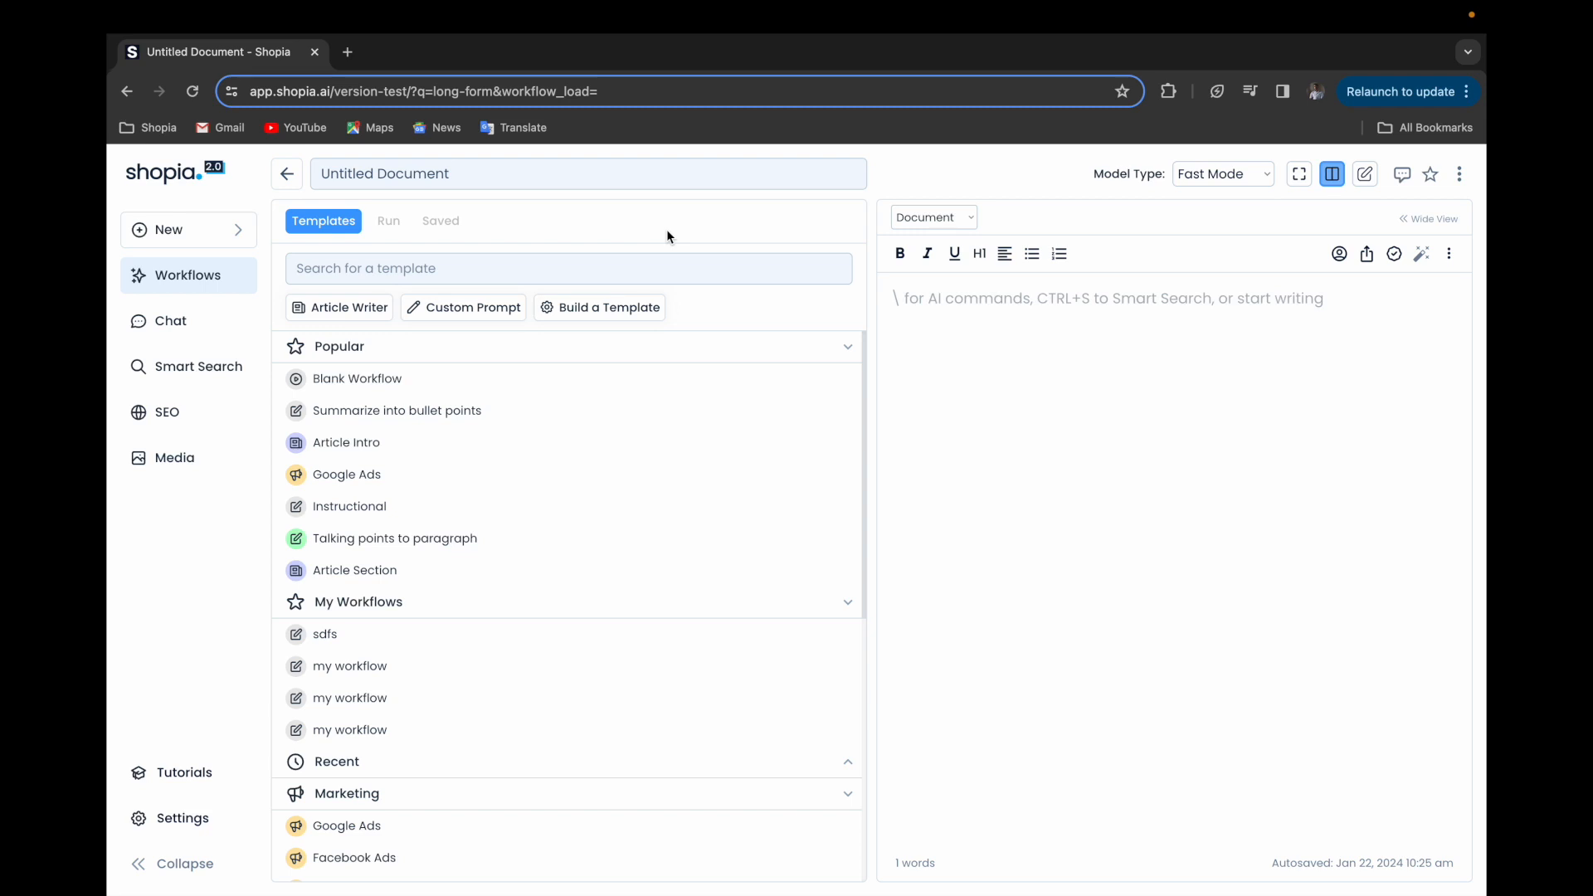
Browse the template categories, including the expanded list of Writing Tools templates.
{"action": "scroll", "coordinate": [502, 586], "scroll_direction": "down", "scroll_amount": 3}
{"action": "scroll", "coordinate": [464, 548], "scroll_direction": "down", "scroll_amount": 2}
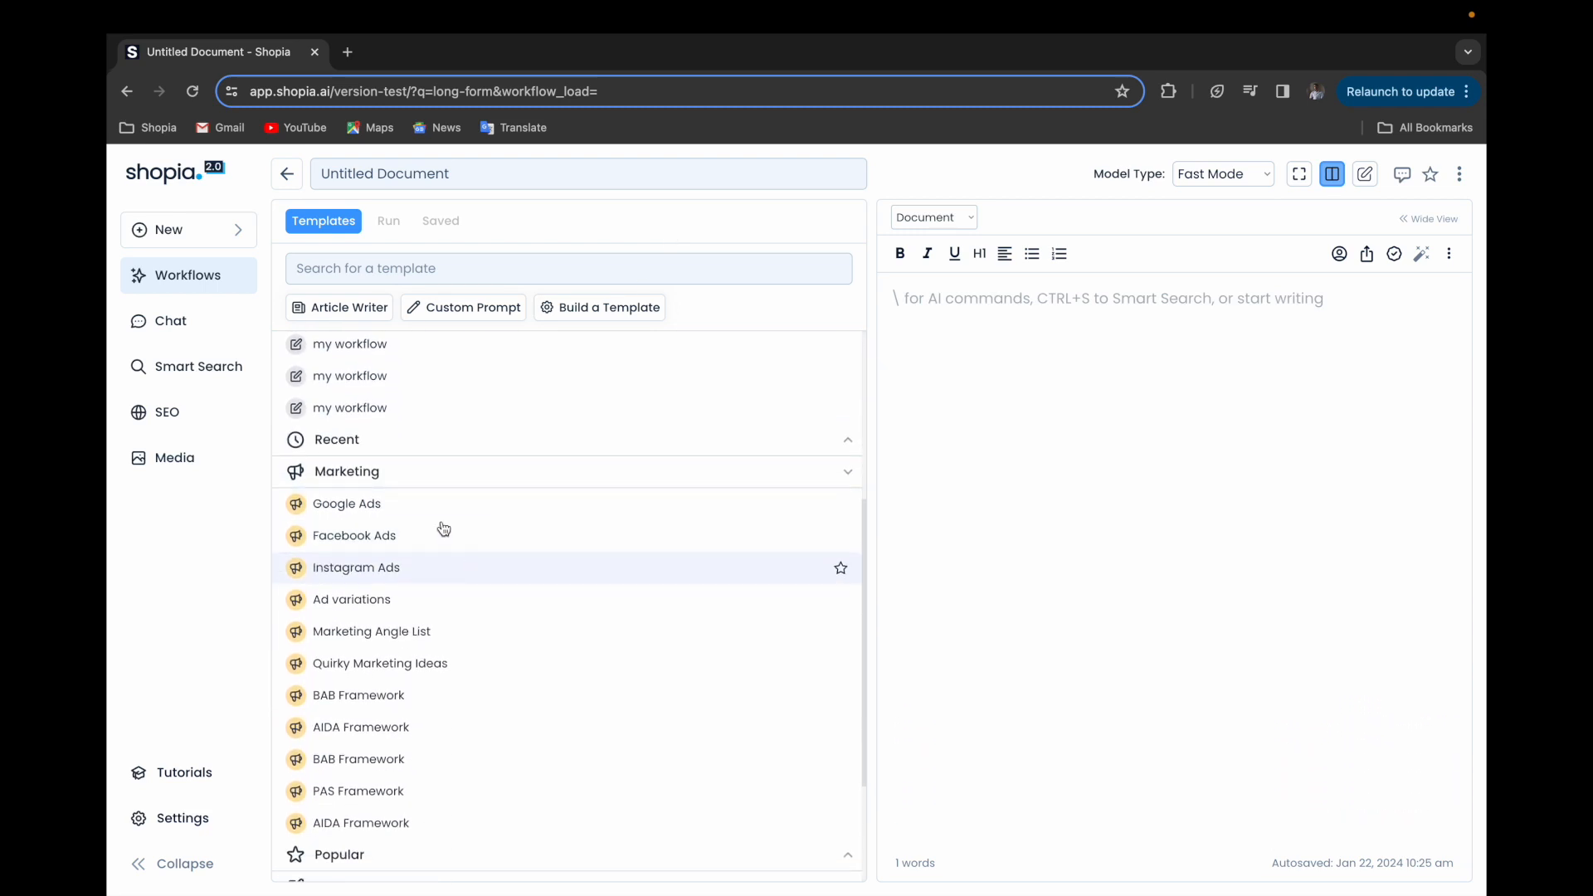
{"action": "scroll", "coordinate": [431, 598], "scroll_direction": "down", "scroll_amount": 3}
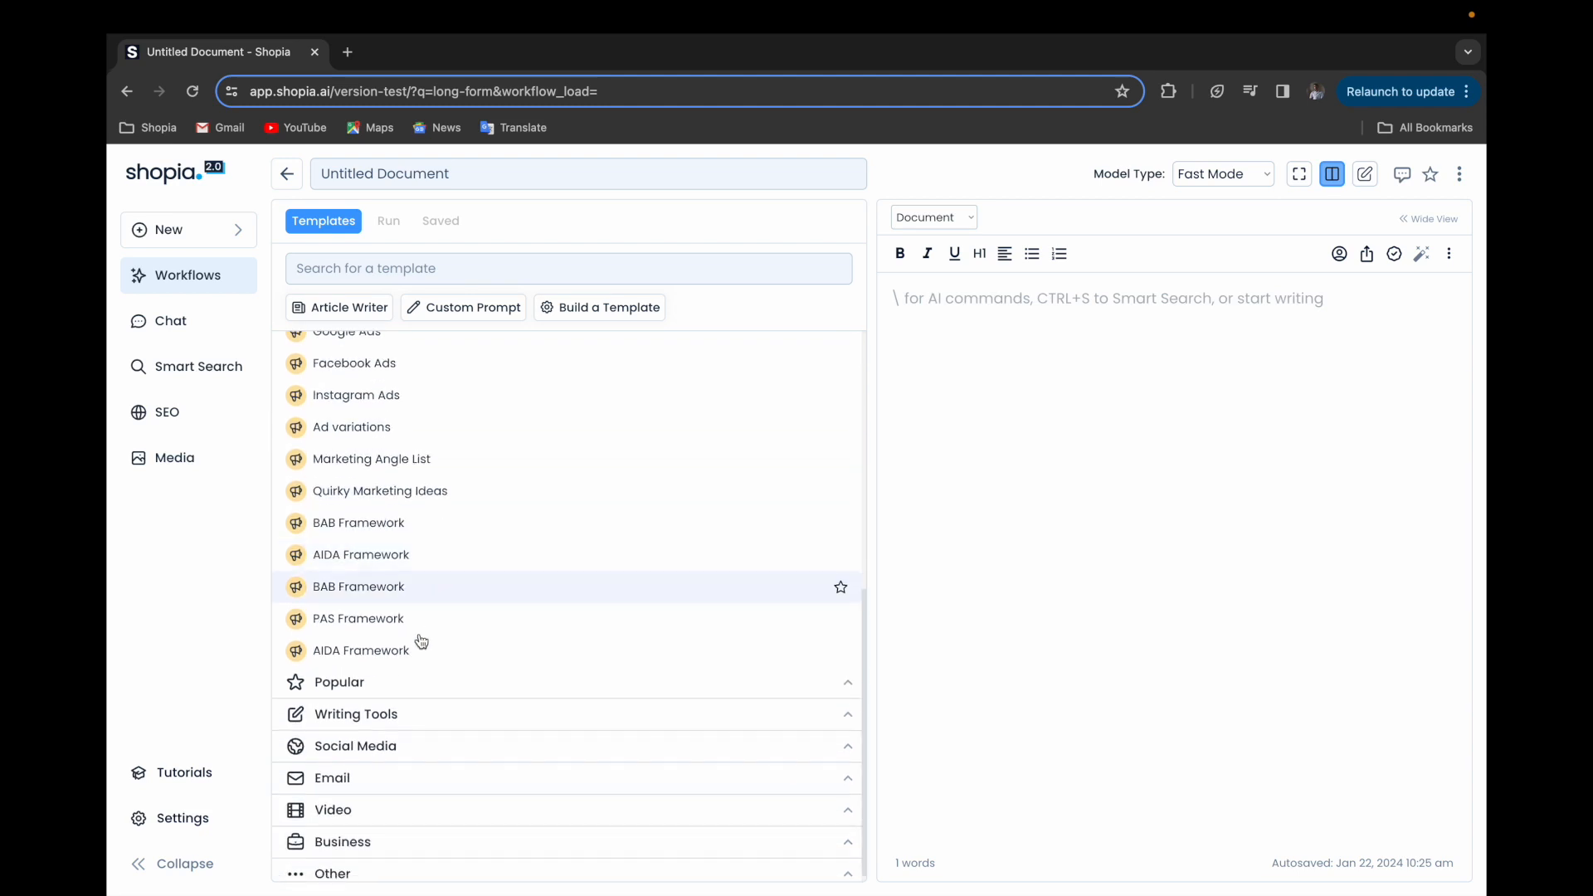
{"action": "left_click", "coordinate": [427, 719]}
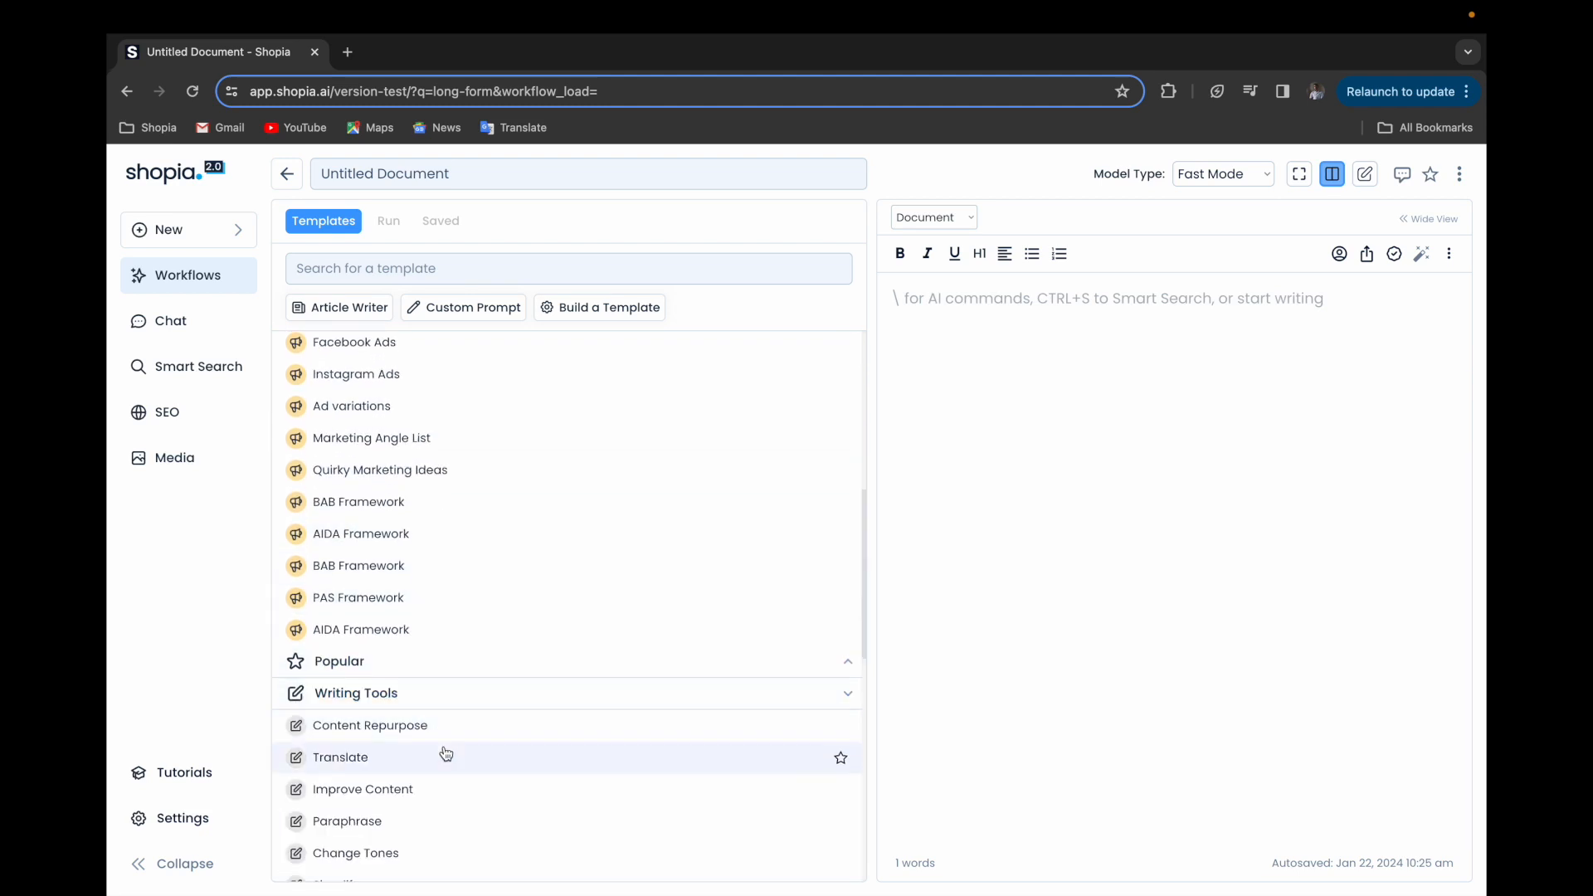
{"action": "scroll", "coordinate": [445, 752], "scroll_direction": "down", "scroll_amount": 5}
{"action": "scroll", "coordinate": [426, 663], "scroll_direction": "down", "scroll_amount": 5}
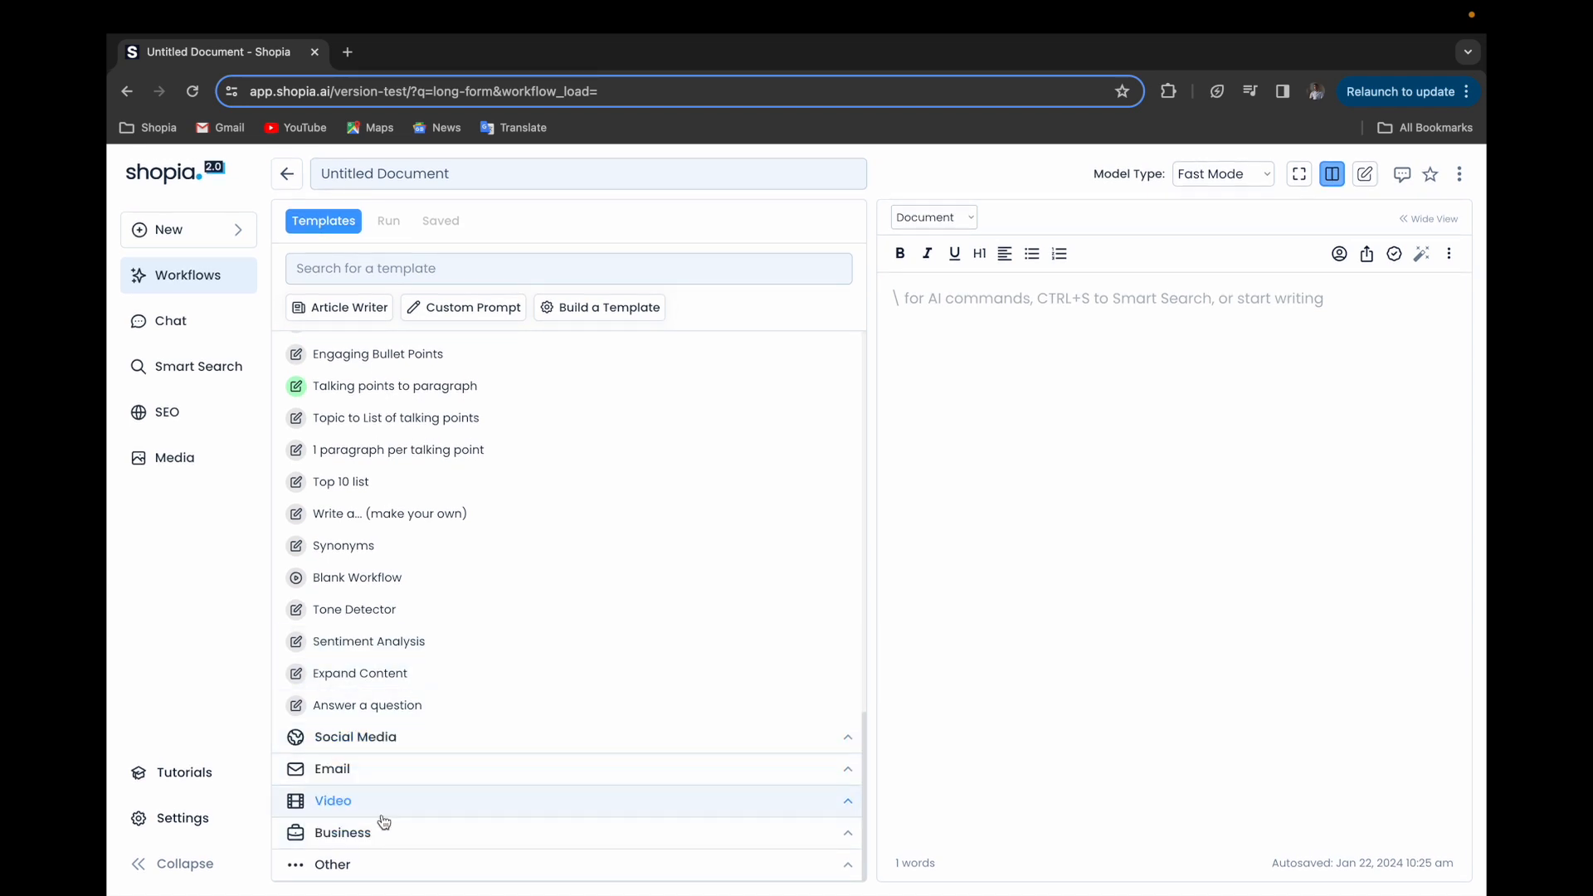
{"action": "scroll", "coordinate": [382, 820], "scroll_direction": "up", "scroll_amount": 5}
{"action": "scroll", "coordinate": [384, 822], "scroll_direction": "up", "scroll_amount": 5}
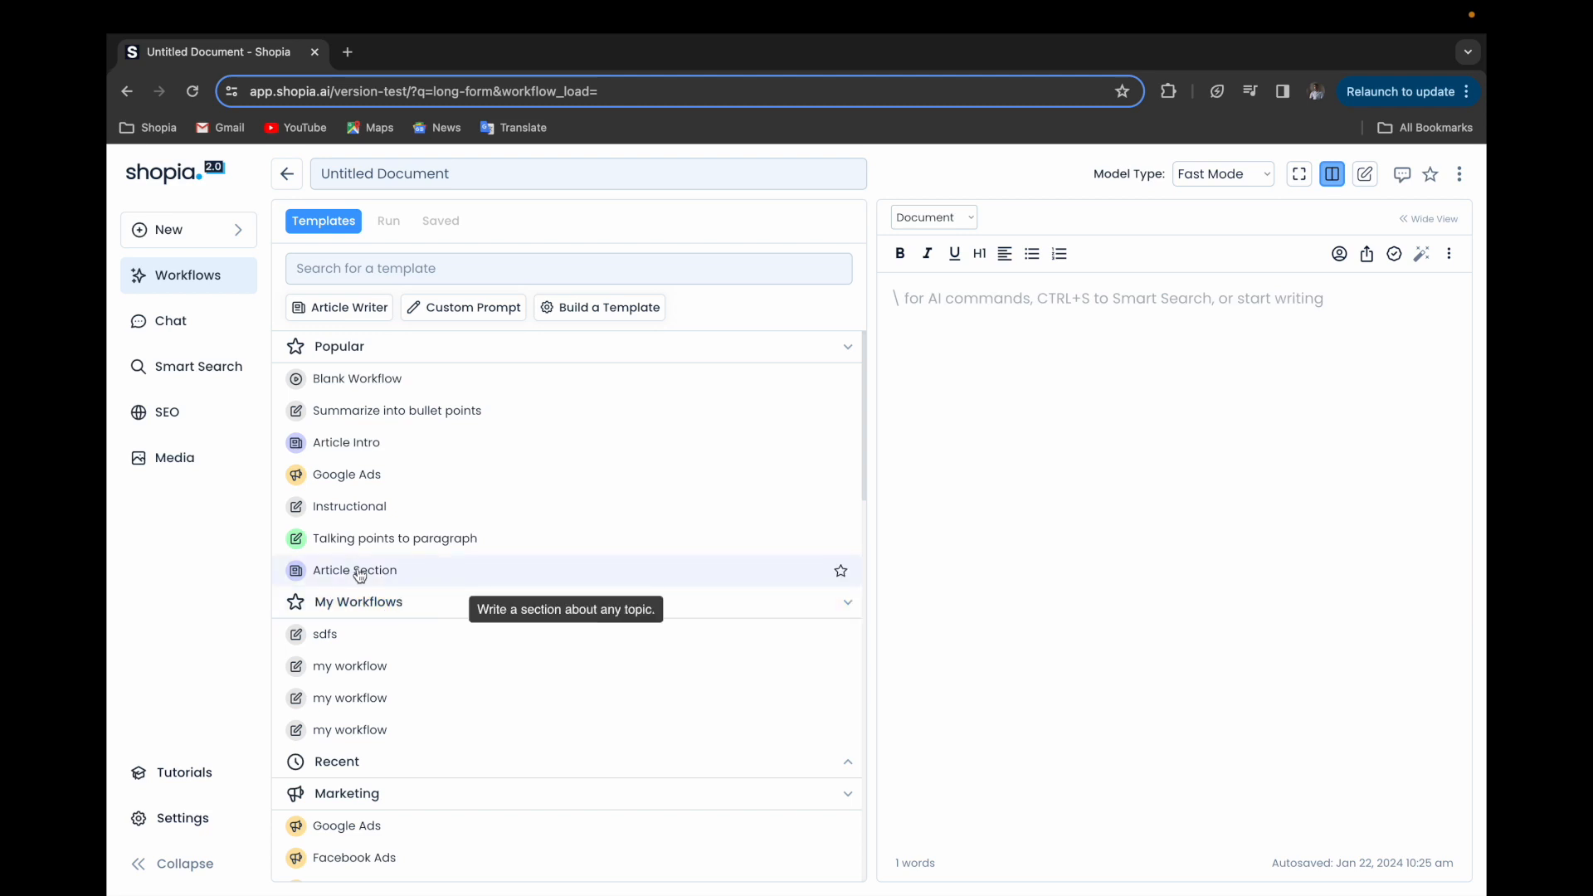
Open the Article Section template and enter "machine learning benefits" as the section topic.
{"action": "left_click", "coordinate": [418, 574]}
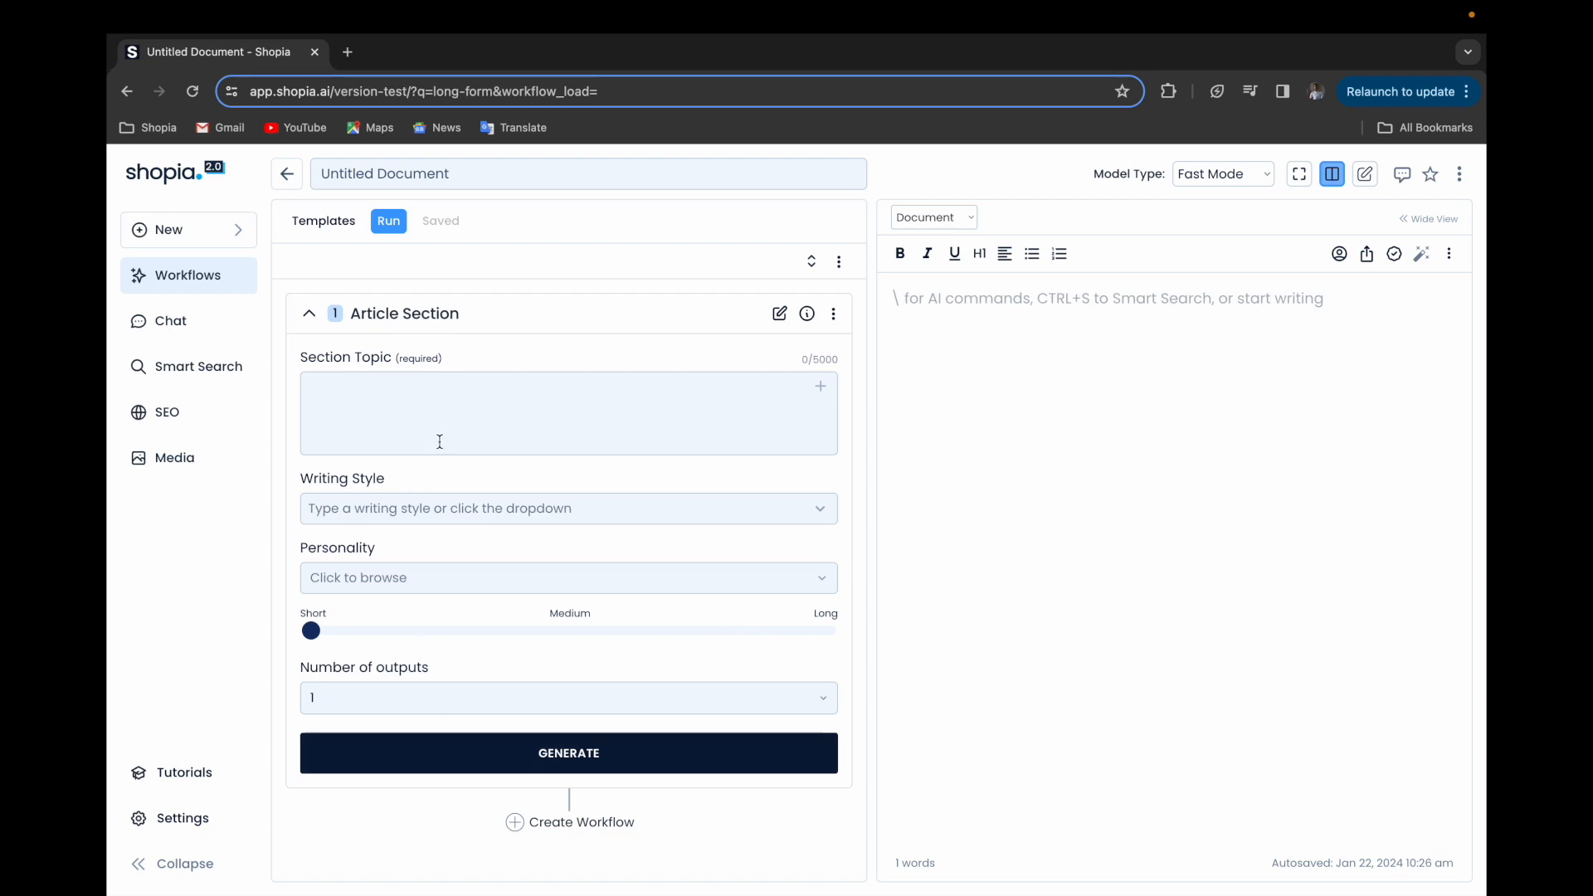
{"action": "left_click", "coordinate": [534, 380]}
{"action": "type", "text": "machine"}
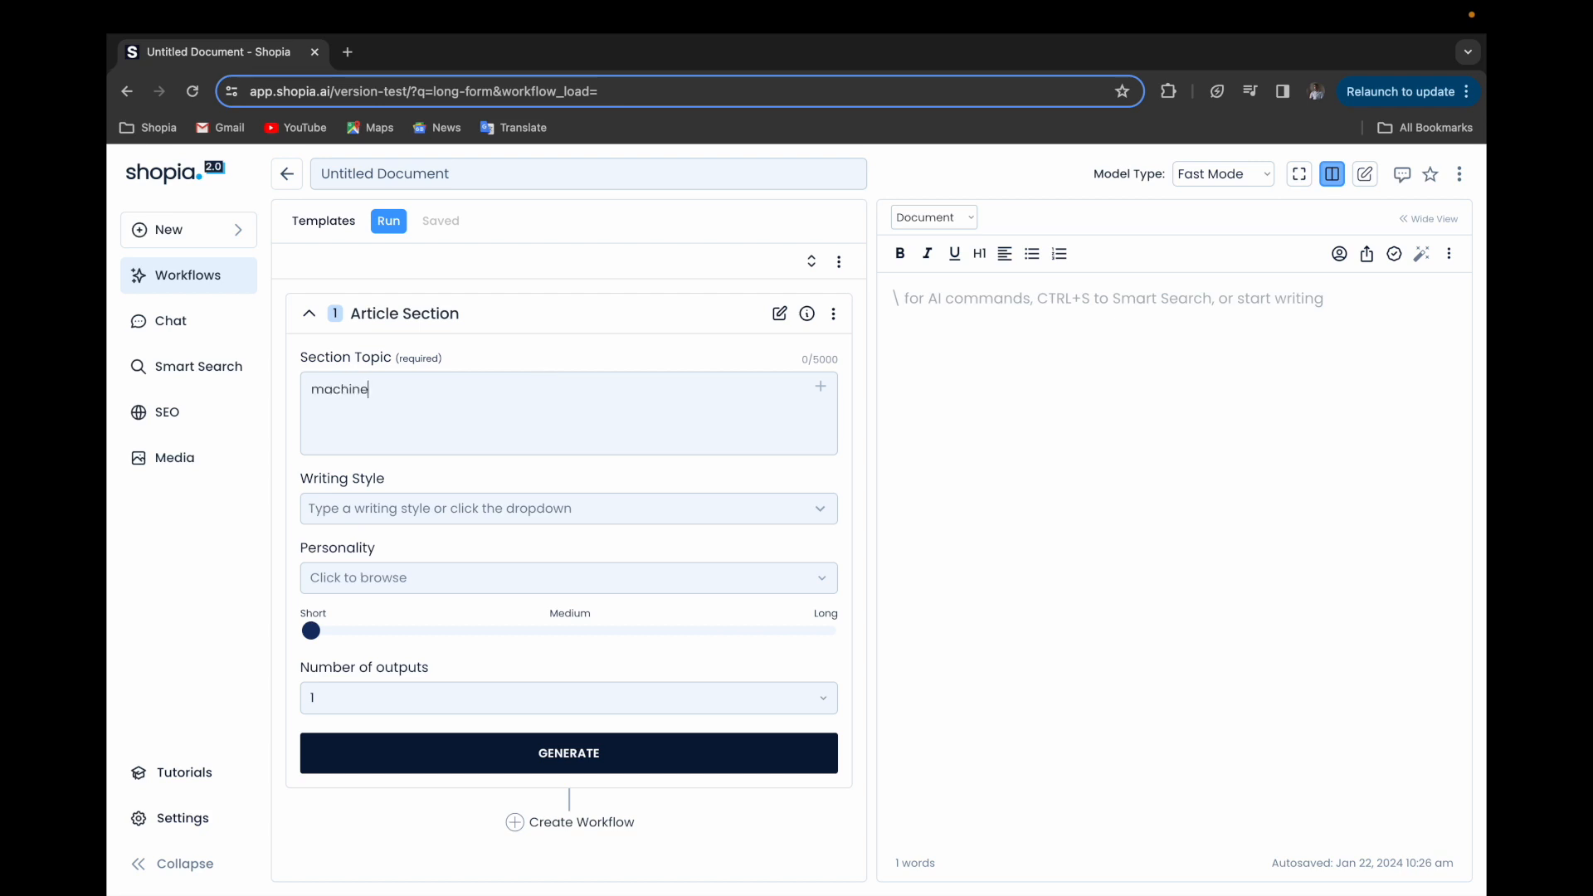
{"action": "type", "text": " learning benefits"}
Set the number of outputs to 3 and generate the article section without choosing a personality.
{"action": "left_click", "coordinate": [486, 700]}
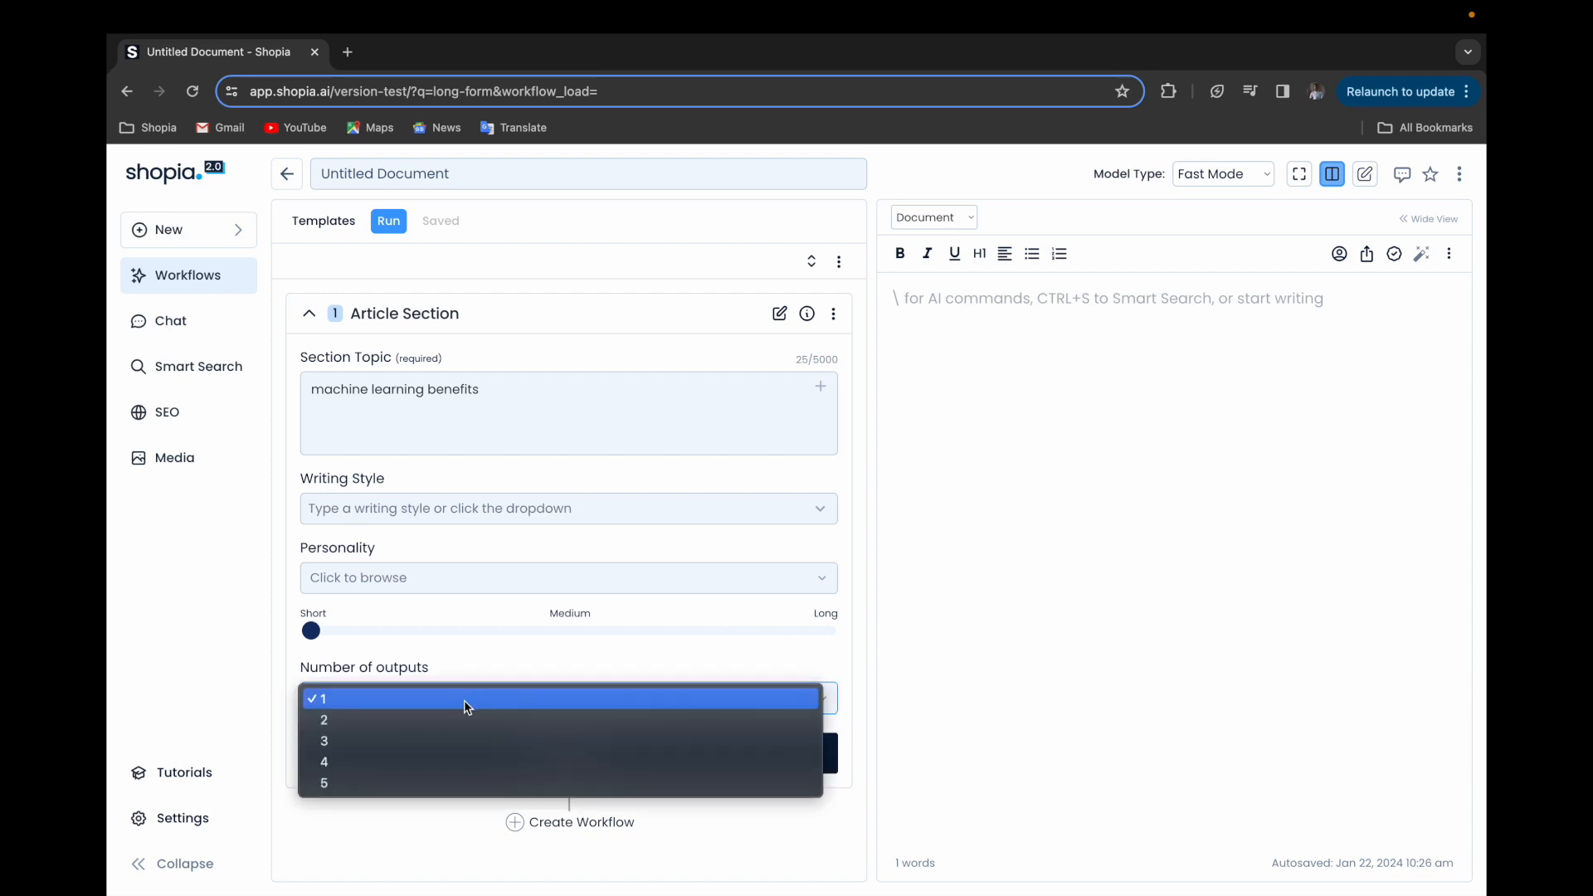
{"action": "left_click", "coordinate": [451, 741]}
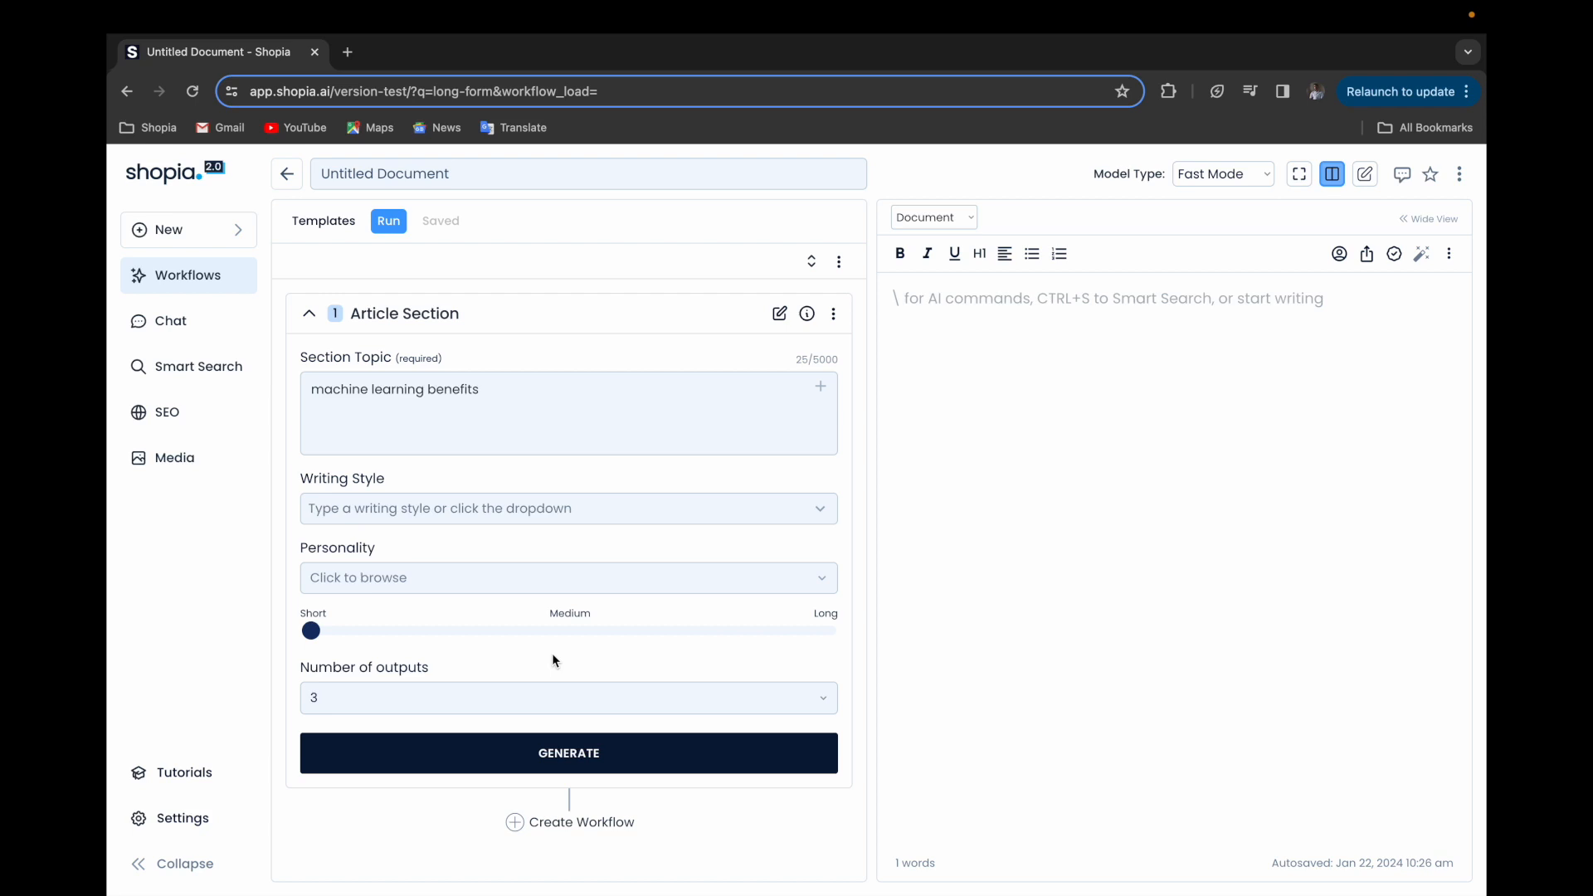
{"action": "left_click", "coordinate": [764, 579]}
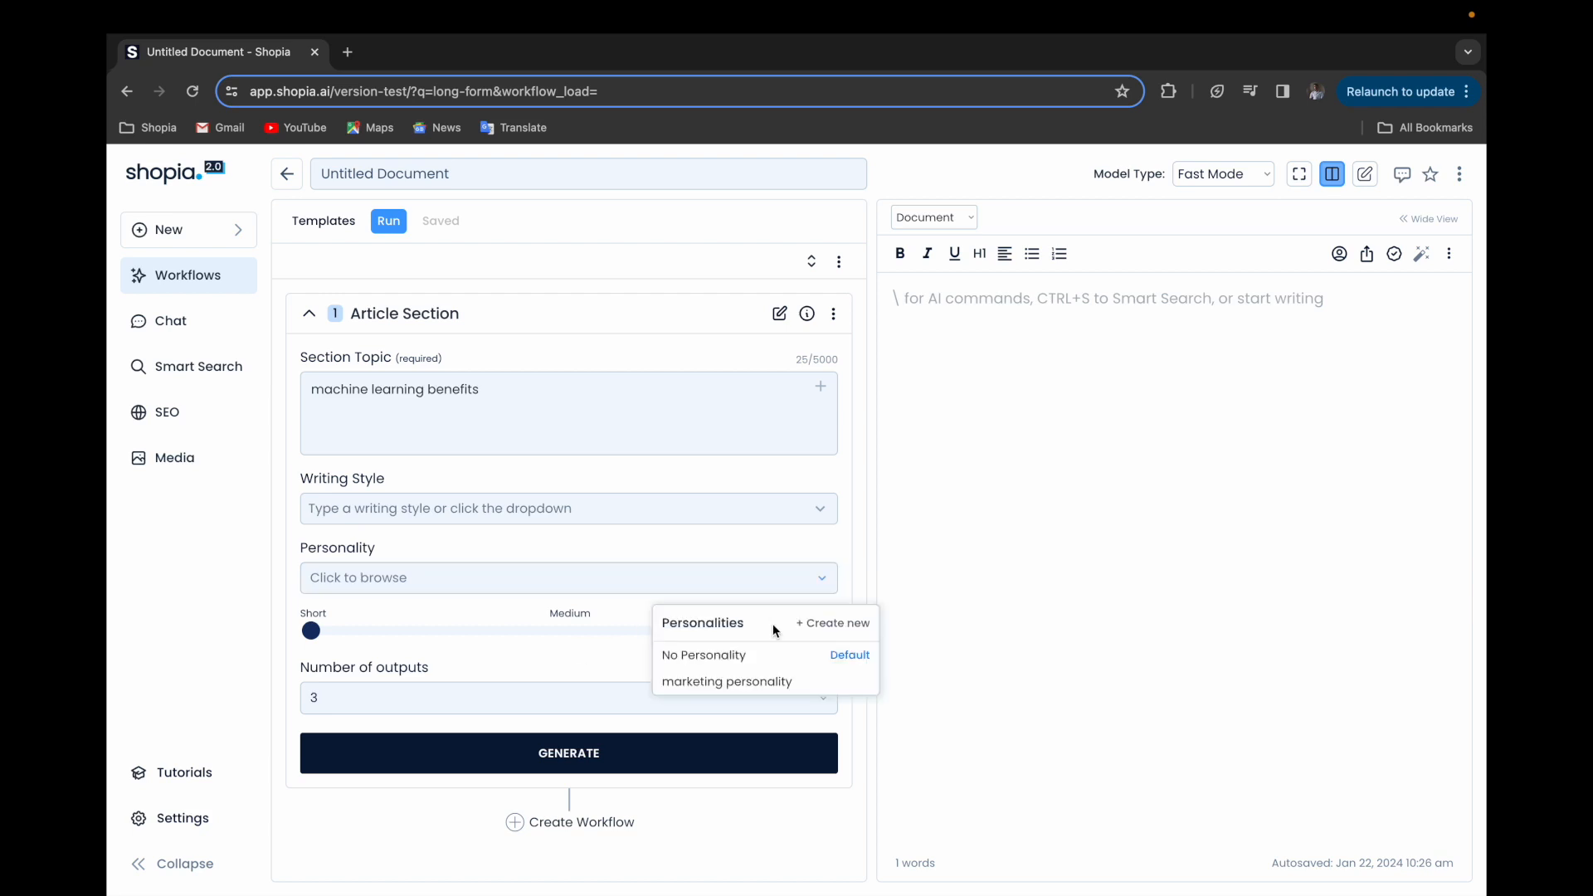
{"action": "left_click", "coordinate": [612, 658]}
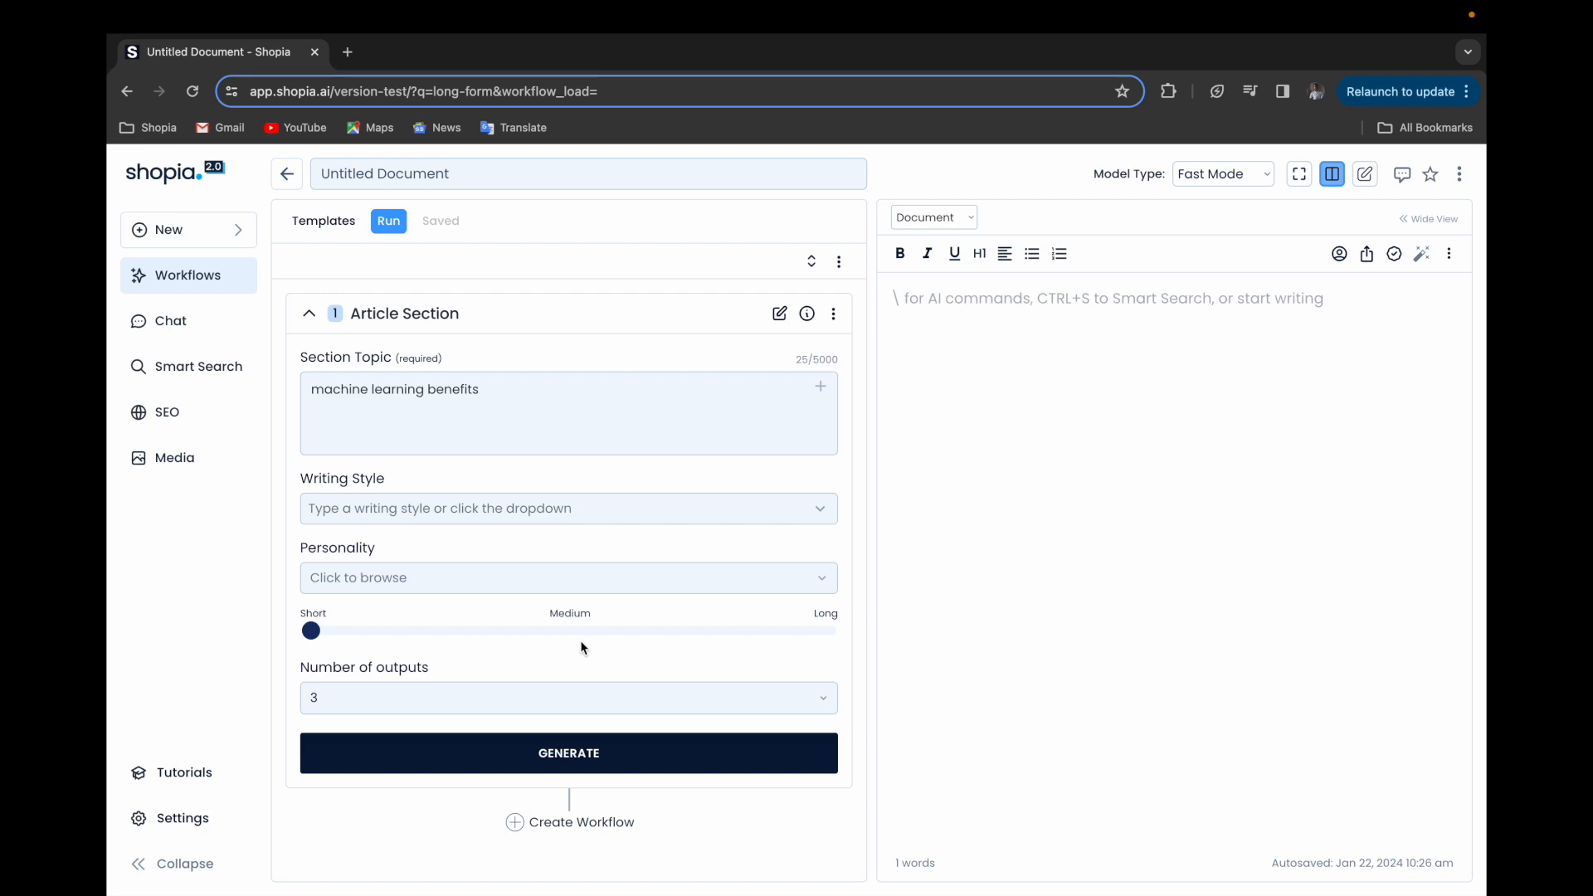
{"action": "left_click", "coordinate": [550, 759]}
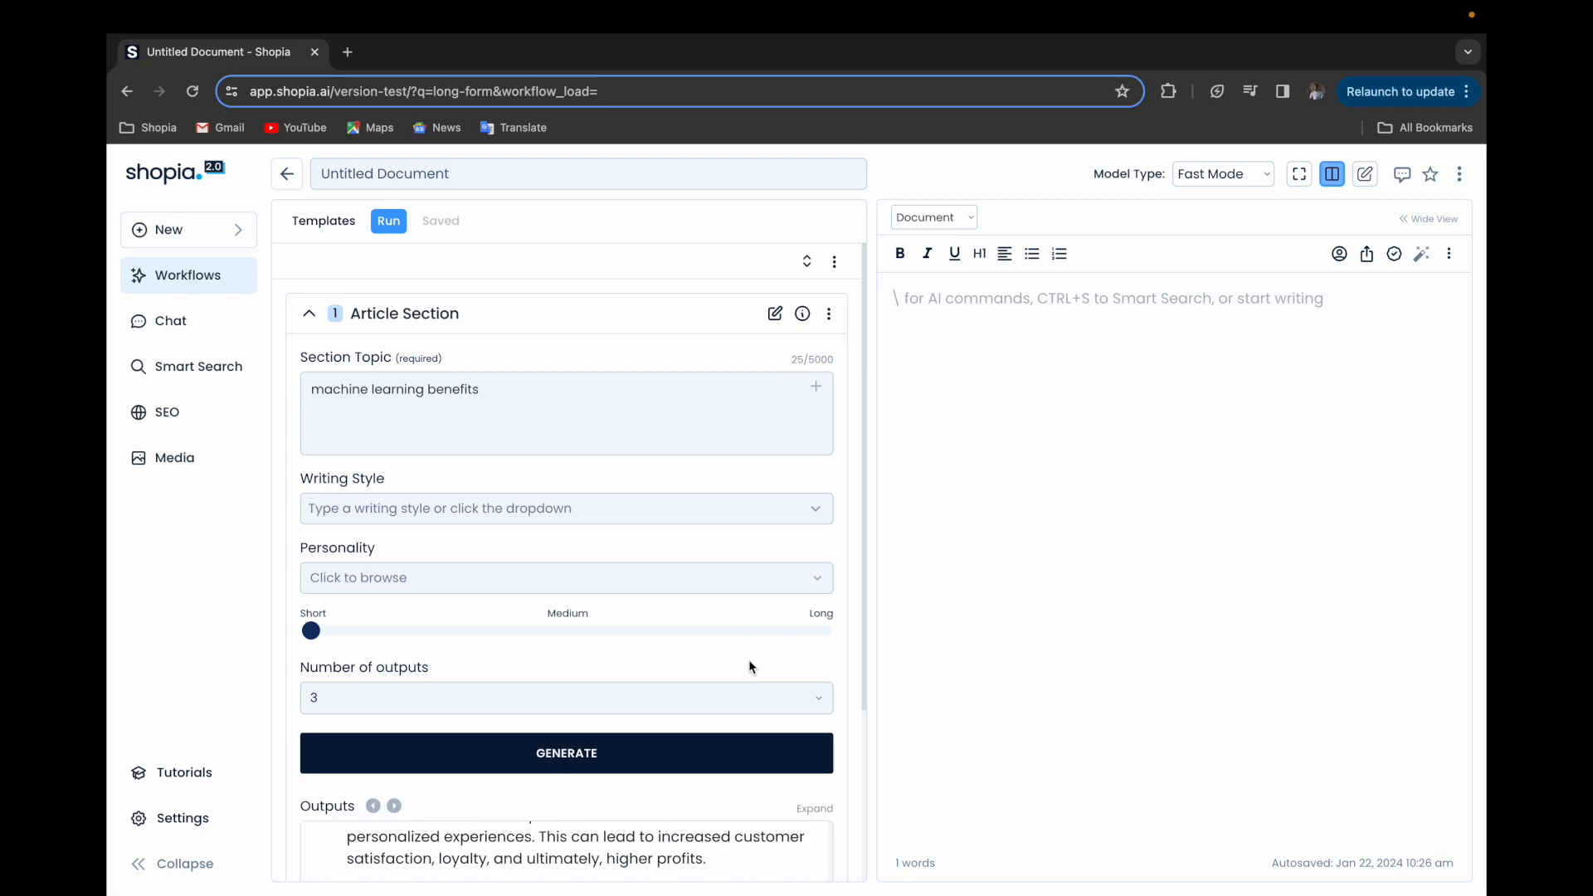
Expand the outputs area and read through the three generated versions of the article section.
{"action": "scroll", "coordinate": [782, 604], "scroll_direction": "down", "scroll_amount": 1}
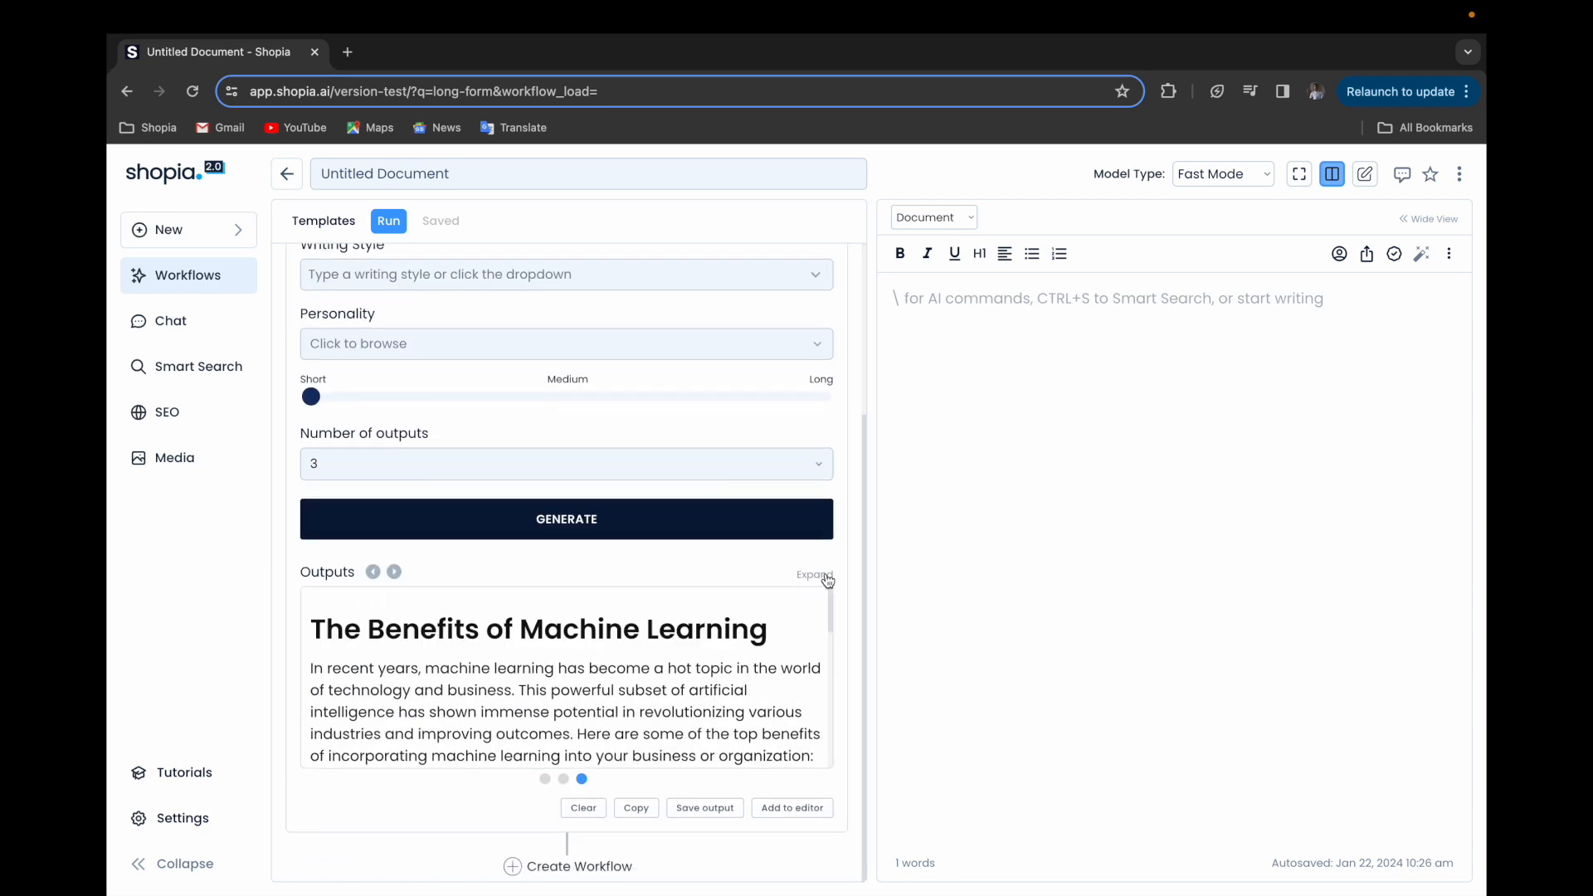
{"action": "left_click", "coordinate": [815, 574]}
{"action": "scroll", "coordinate": [833, 609], "scroll_direction": "down", "scroll_amount": 2}
{"action": "scroll", "coordinate": [736, 661], "scroll_direction": "down", "scroll_amount": 3}
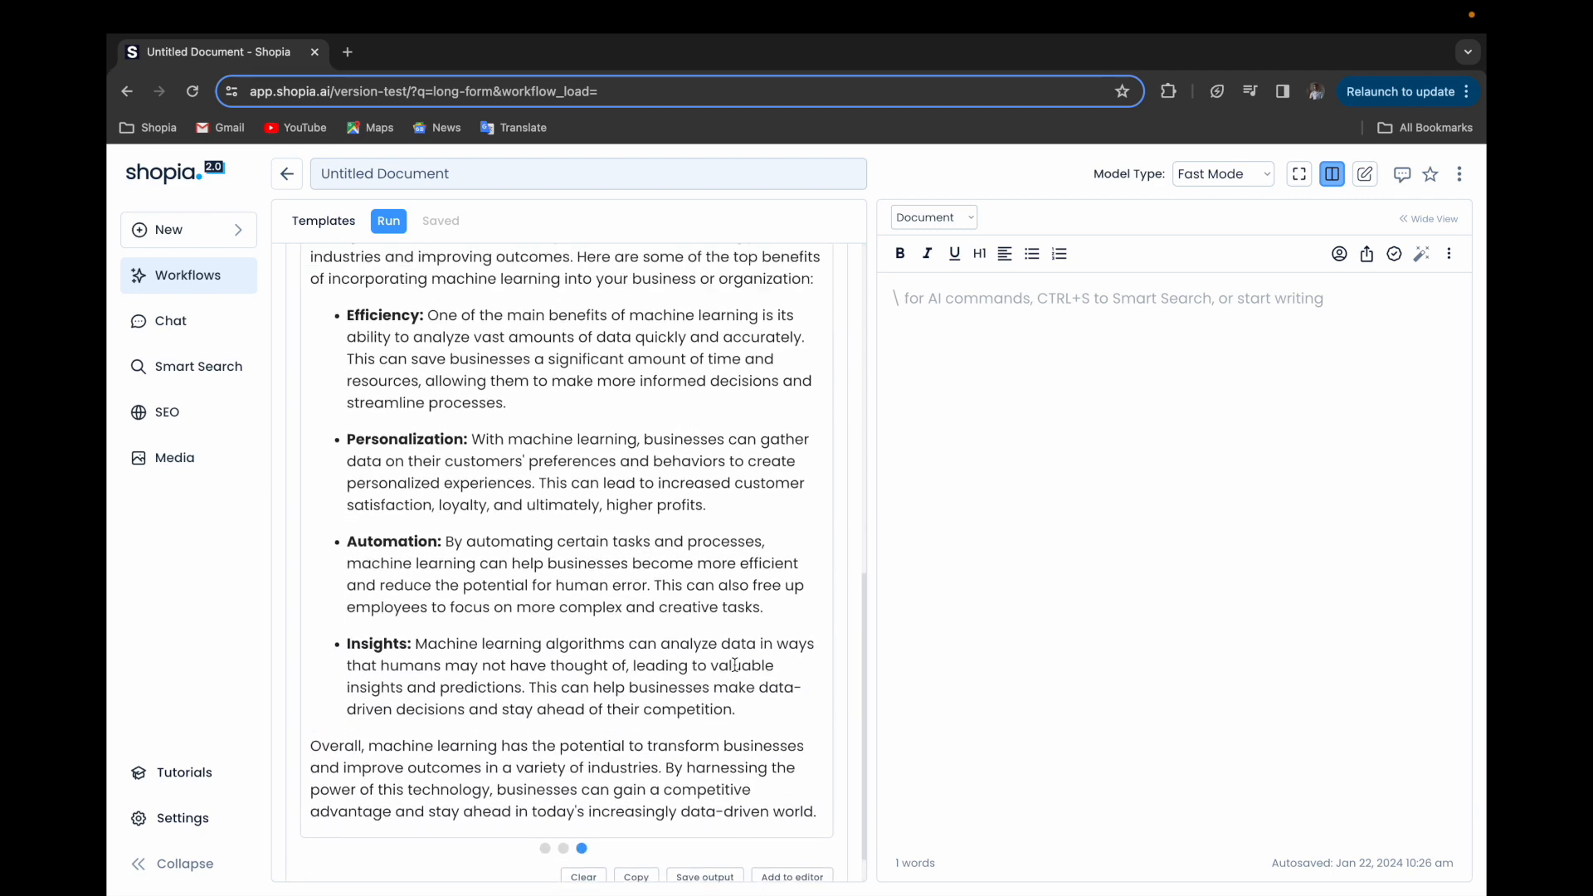
{"action": "scroll", "coordinate": [735, 663], "scroll_direction": "up", "scroll_amount": 3}
{"action": "left_click", "coordinate": [393, 345]}
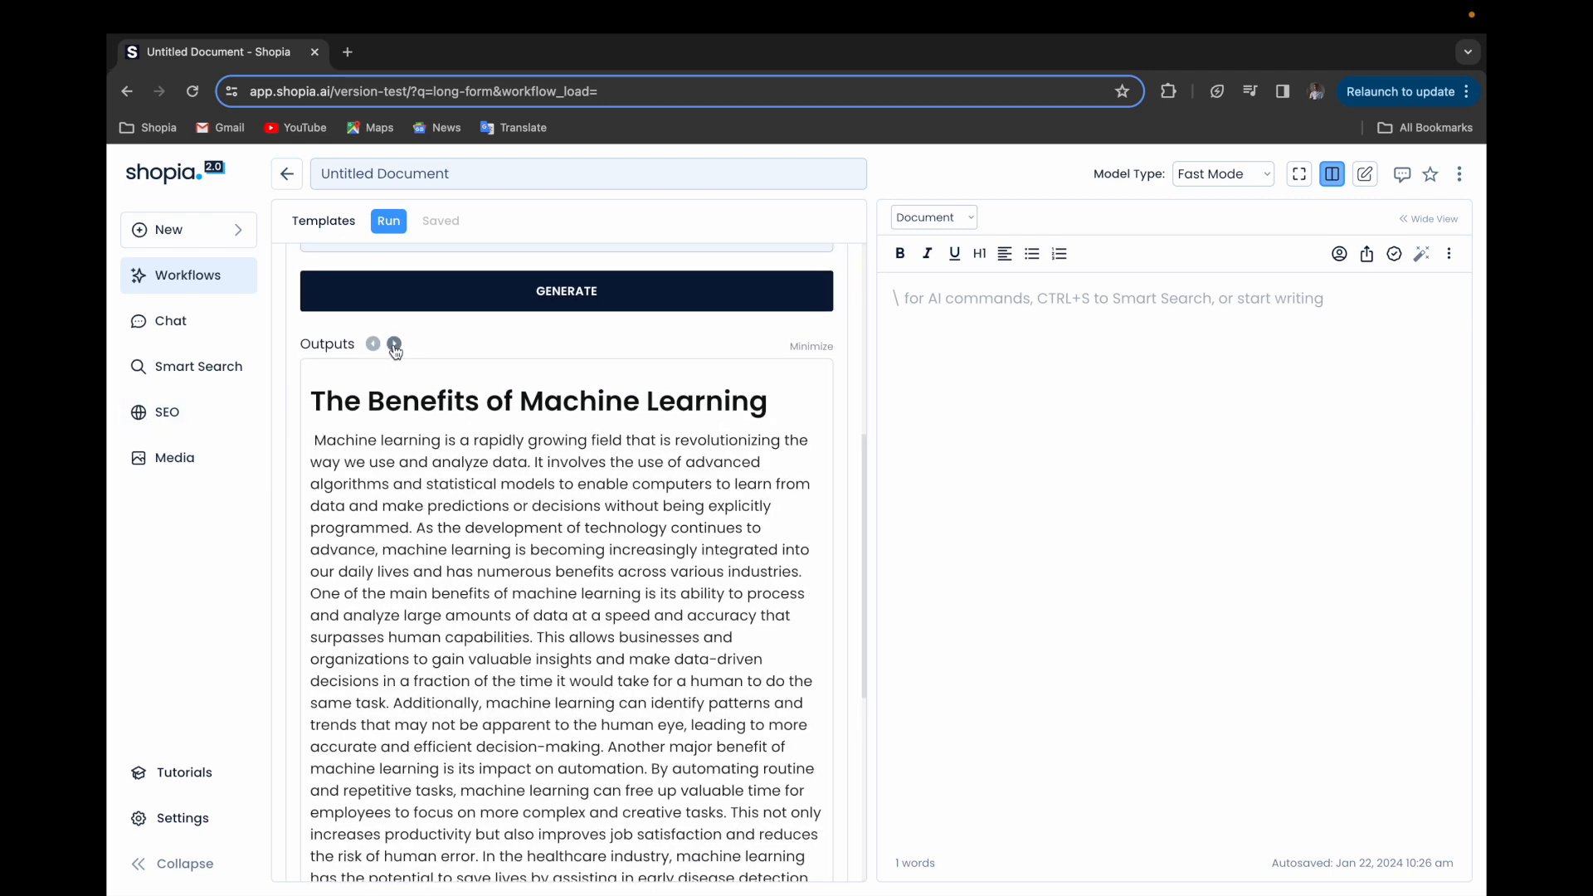
{"action": "left_click", "coordinate": [394, 345]}
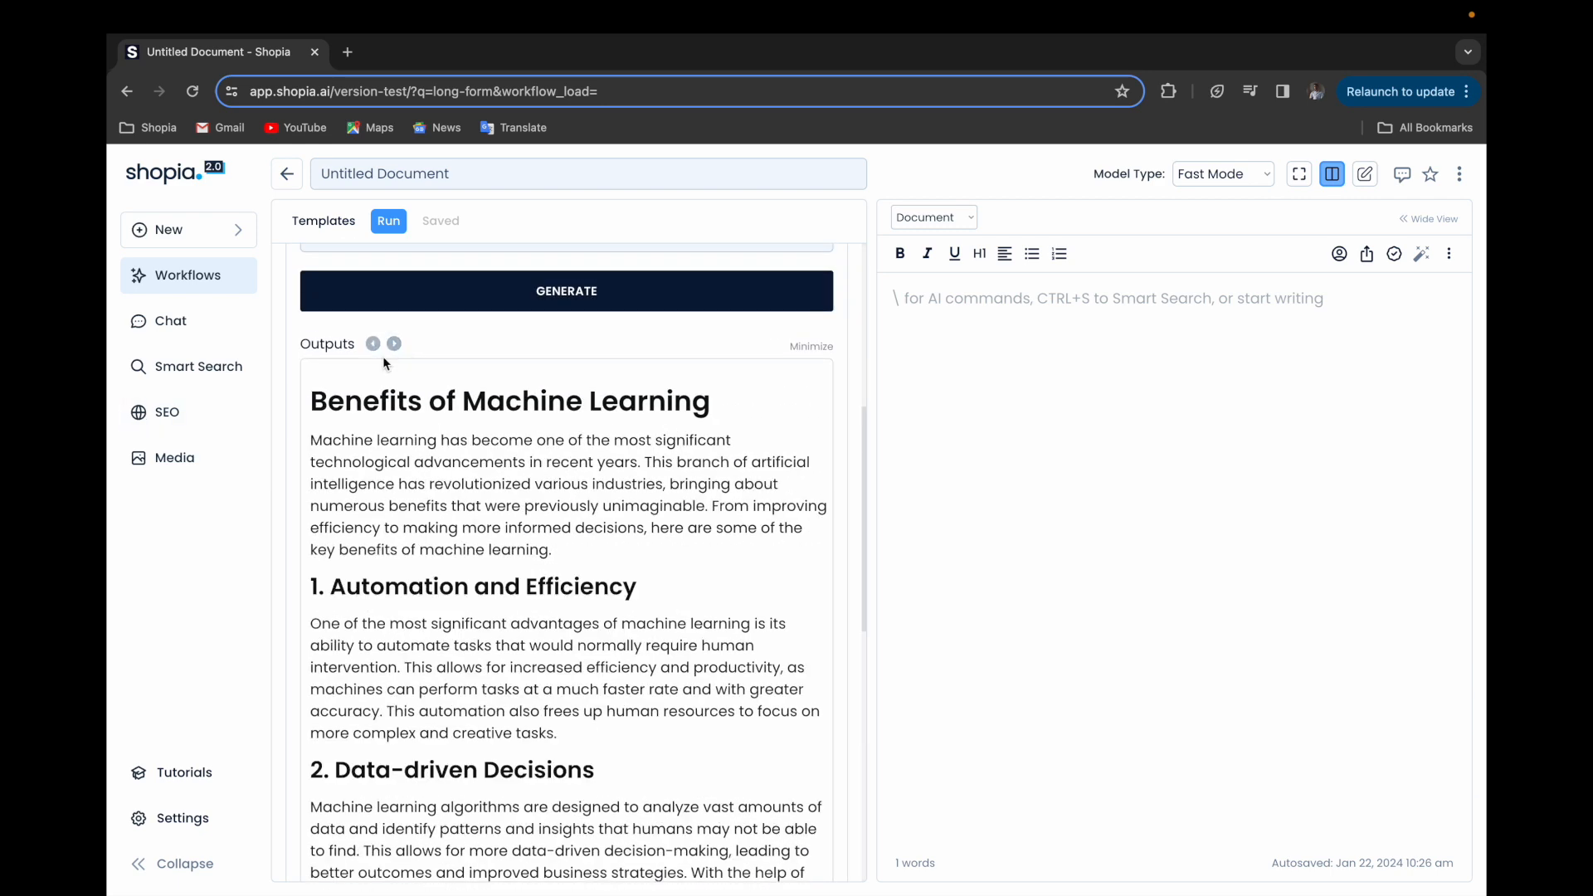
{"action": "left_click", "coordinate": [394, 343]}
{"action": "scroll", "coordinate": [667, 490], "scroll_direction": "down", "scroll_amount": 3}
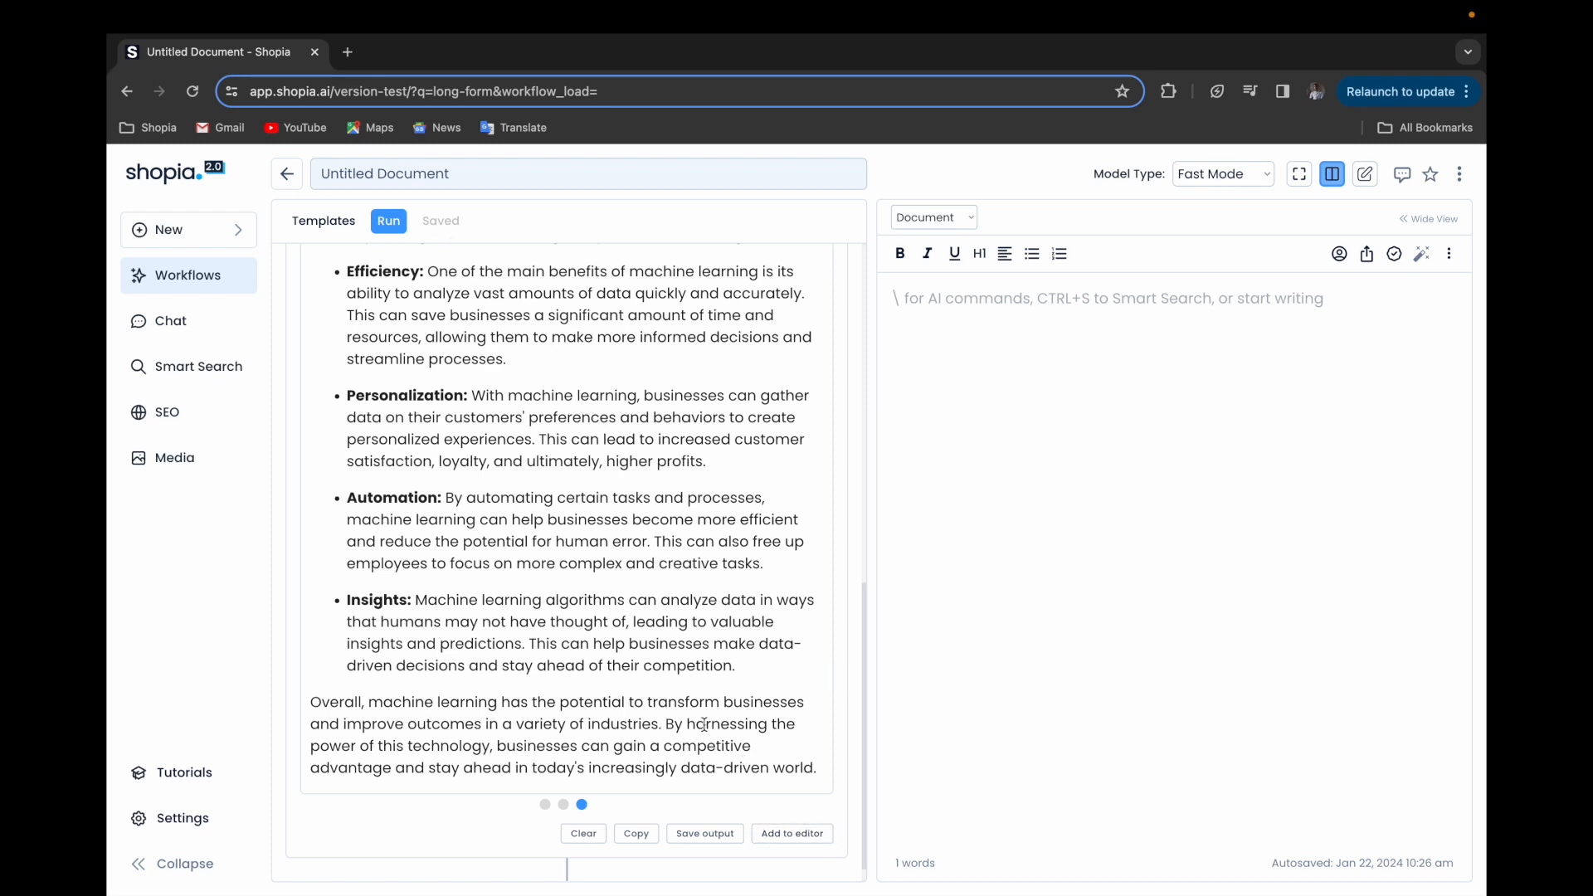
Review the Article Section step's prompt and displayed inputs in its edit dialog, and close it without changes.
{"action": "scroll", "coordinate": [493, 795], "scroll_direction": "up", "scroll_amount": 10}
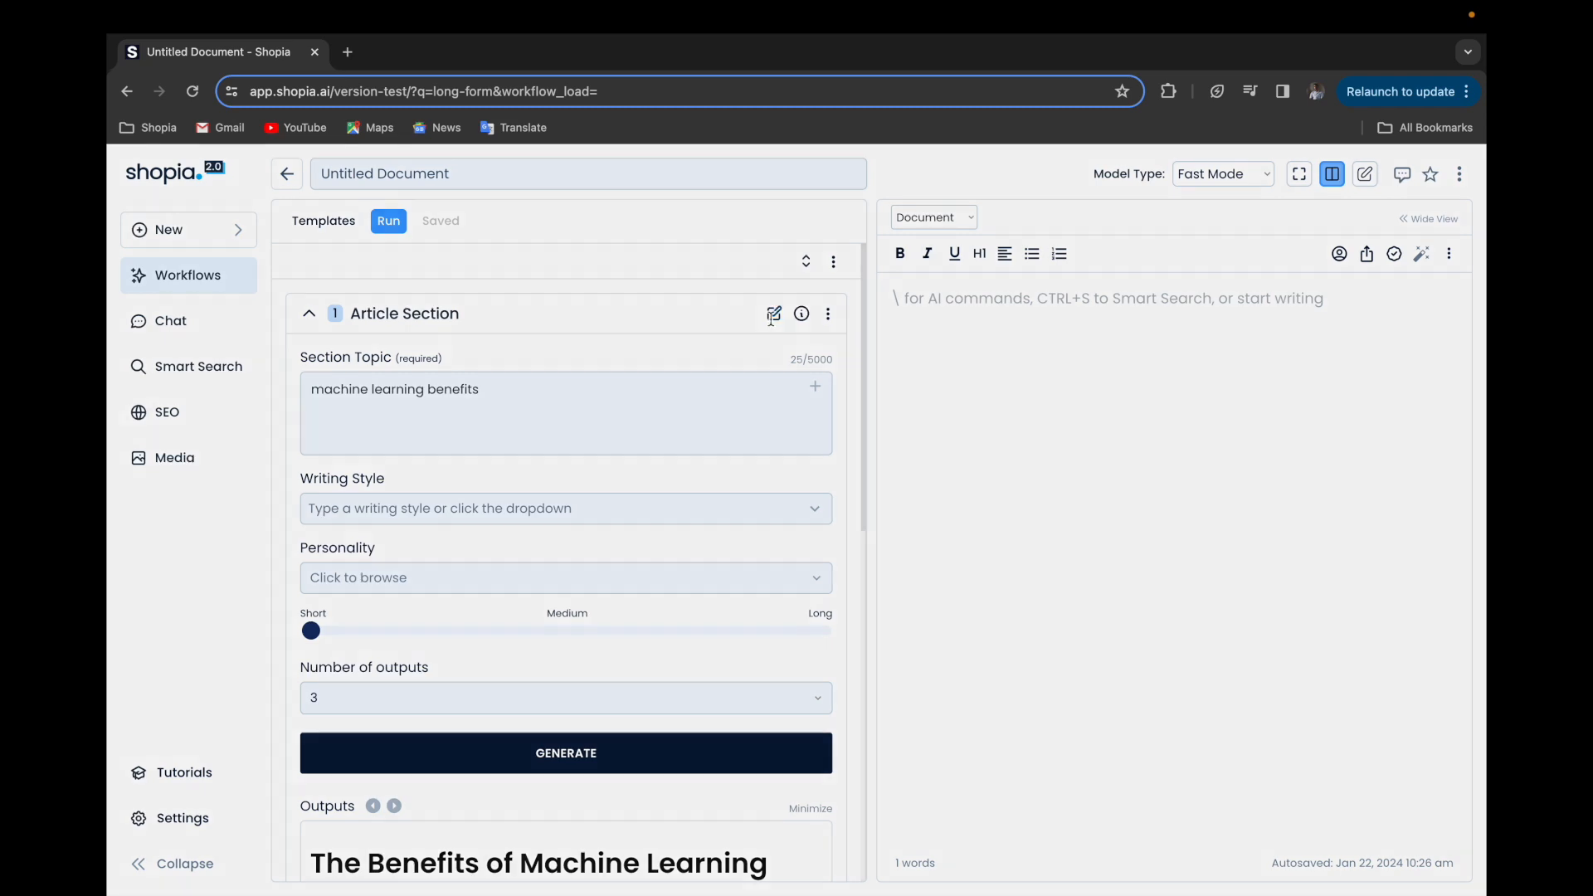
{"action": "left_click", "coordinate": [773, 315]}
{"action": "scroll", "coordinate": [633, 533], "scroll_direction": "up", "scroll_amount": 3}
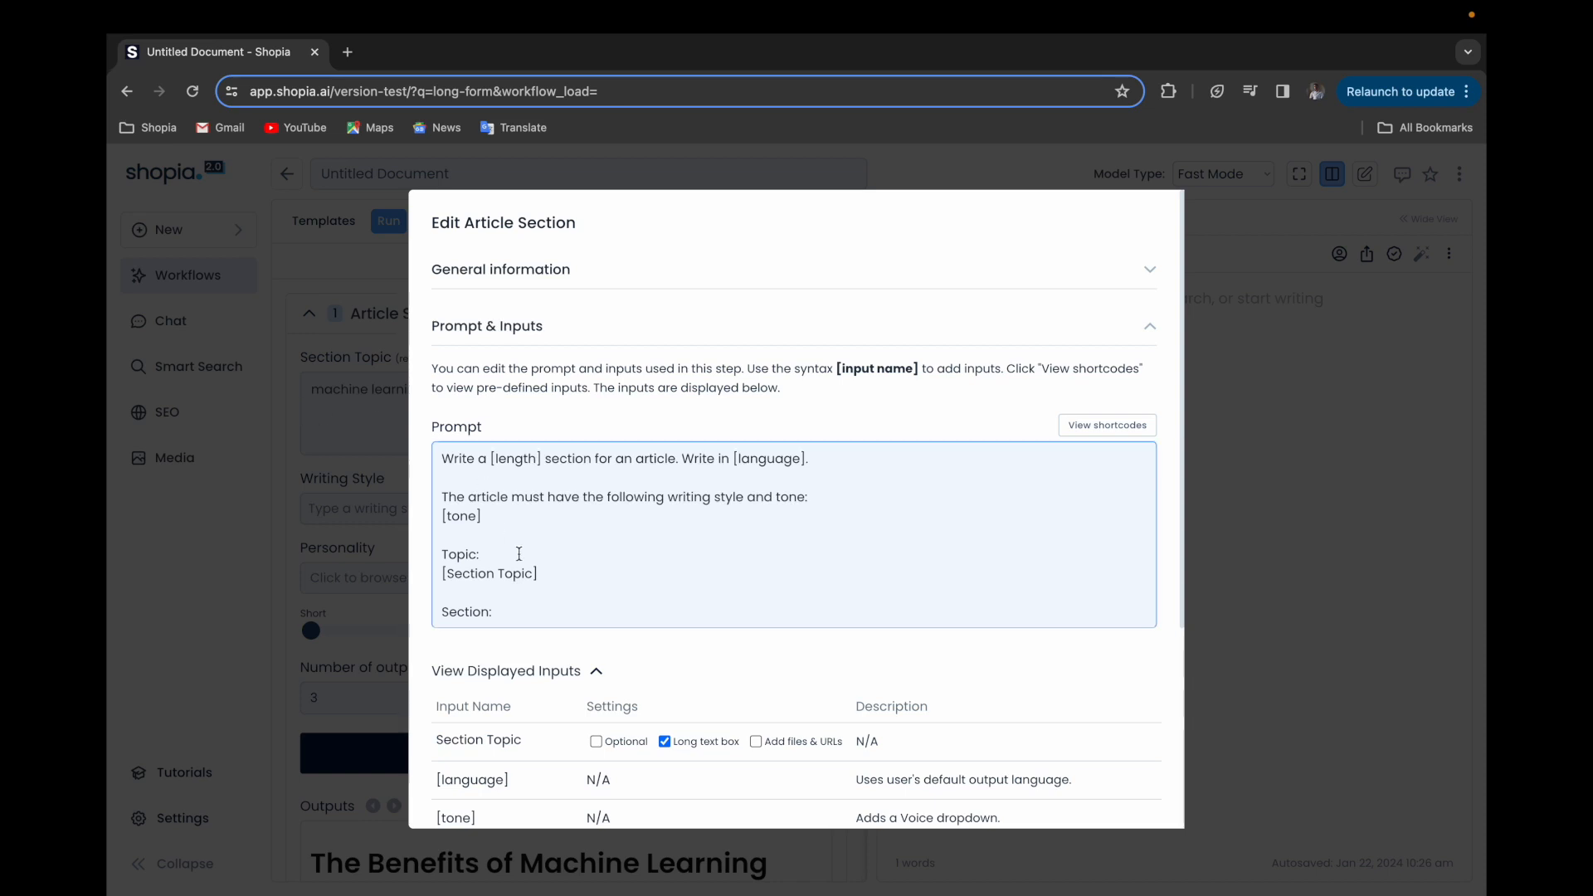
{"action": "left_click", "coordinate": [394, 416]}
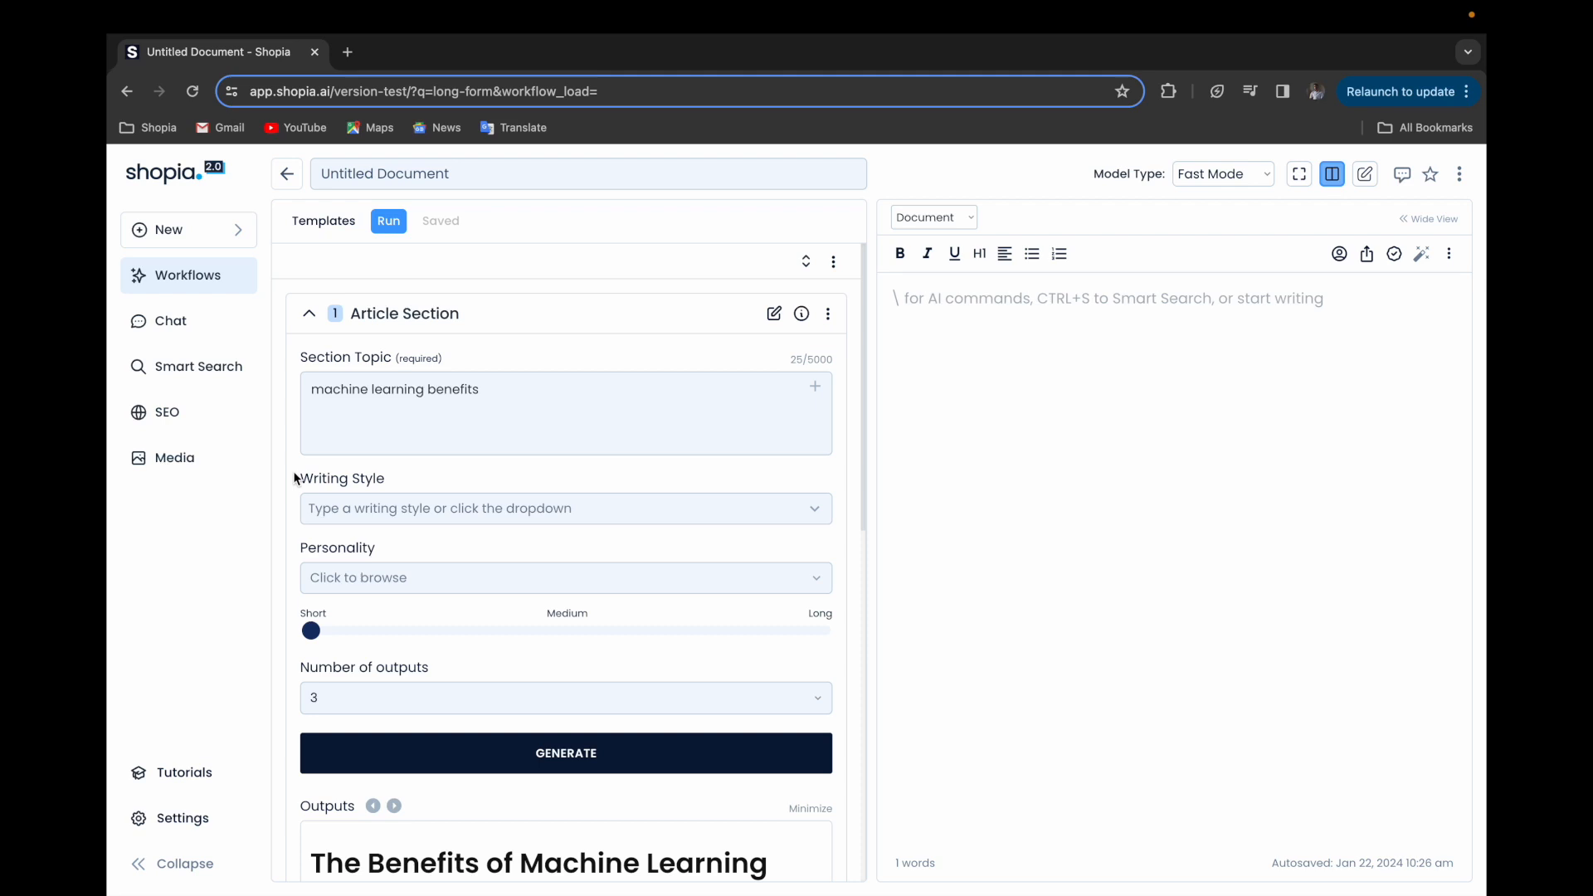
Create a workflow from the Article Section step and save it as a template named "my workflow".
{"action": "scroll", "coordinate": [296, 478], "scroll_direction": "down", "scroll_amount": 10}
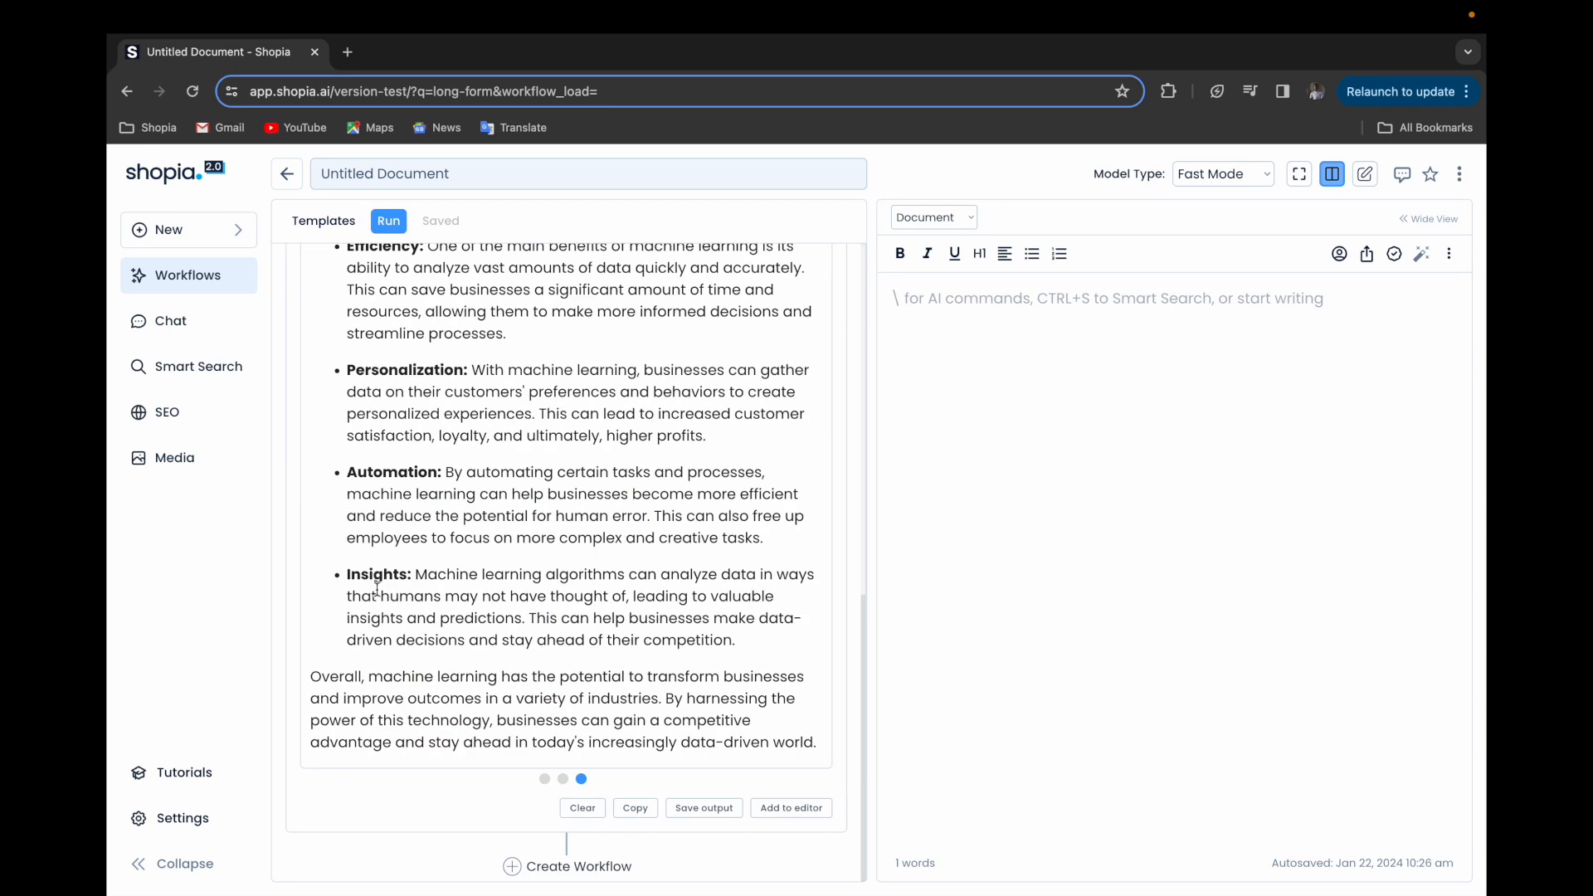
{"action": "left_click", "coordinate": [567, 868]}
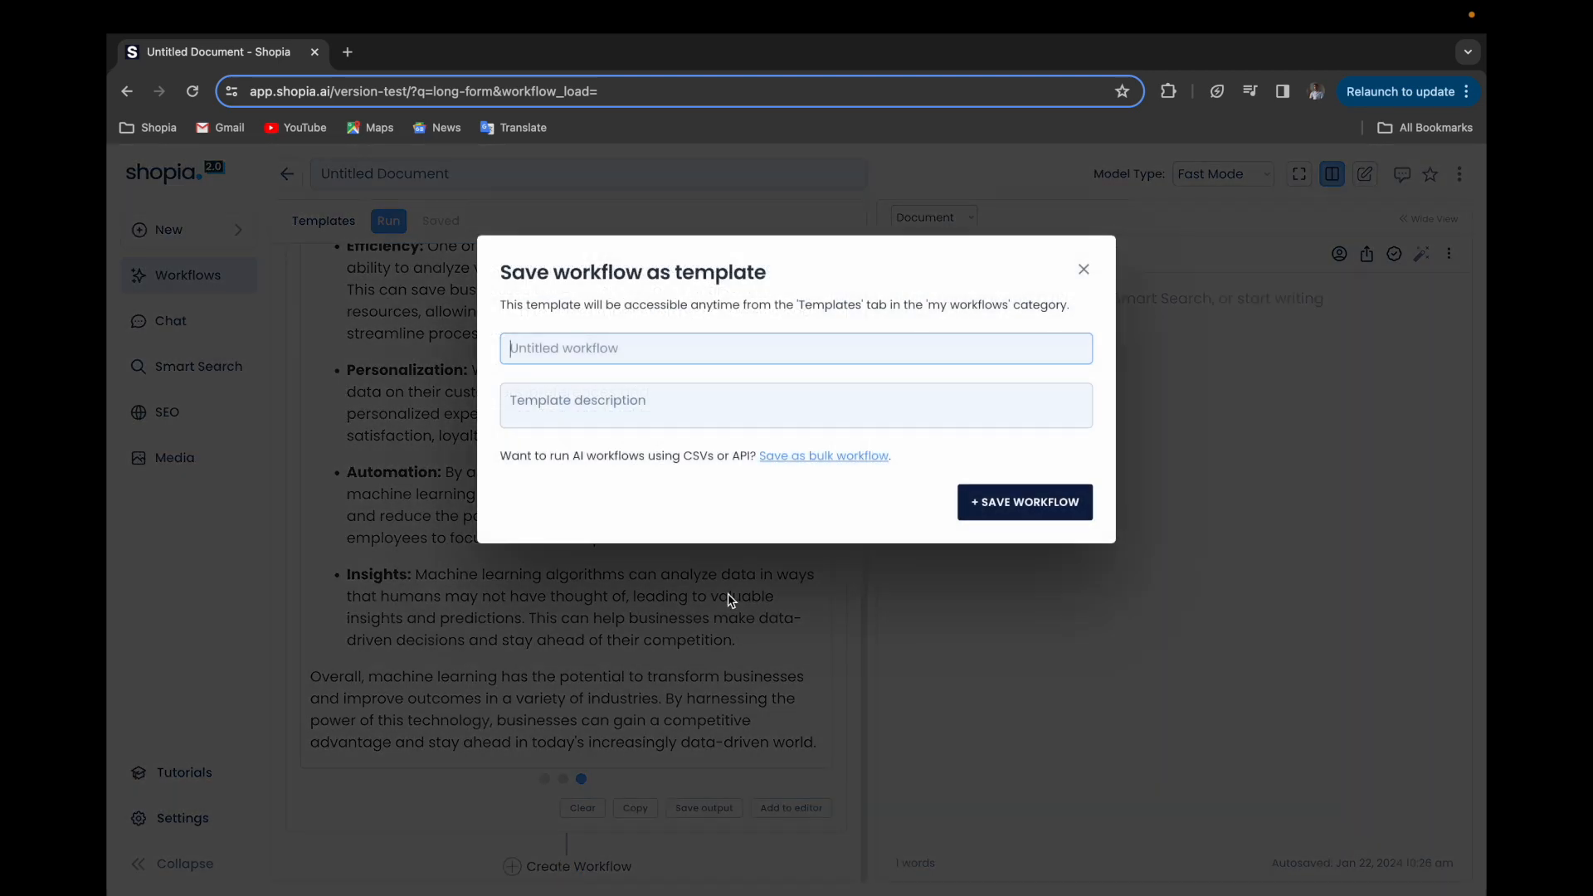
{"action": "type", "text": "my workflow"}
{"action": "left_click", "coordinate": [1047, 501]}
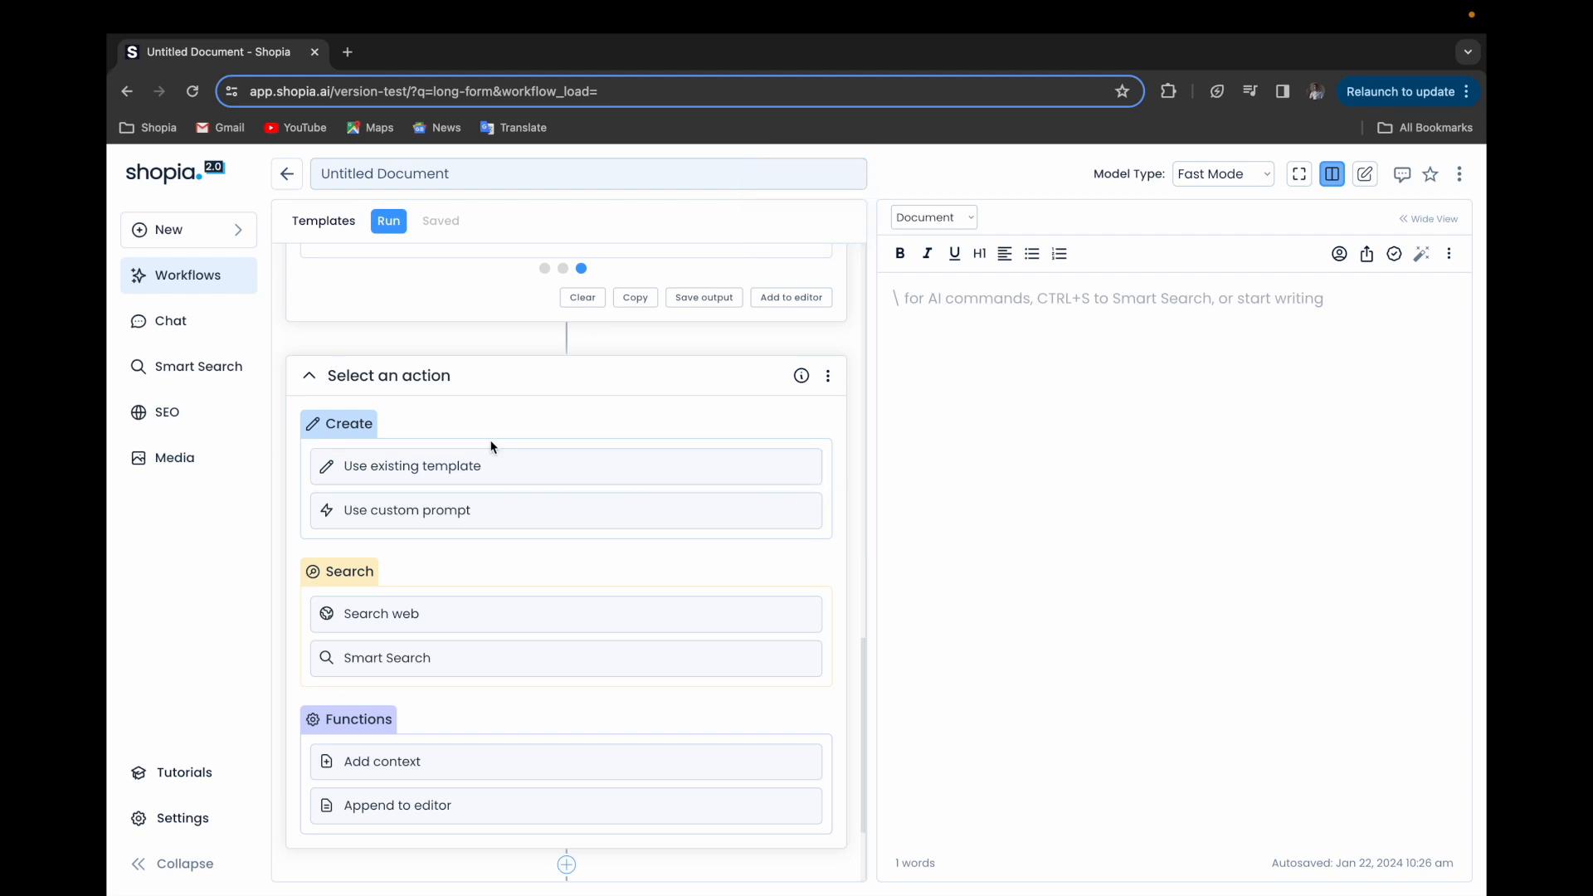
Examine the Create, Search and Functions actions available for the workflow's next step.
{"action": "scroll", "coordinate": [491, 452], "scroll_direction": "up", "scroll_amount": 1}
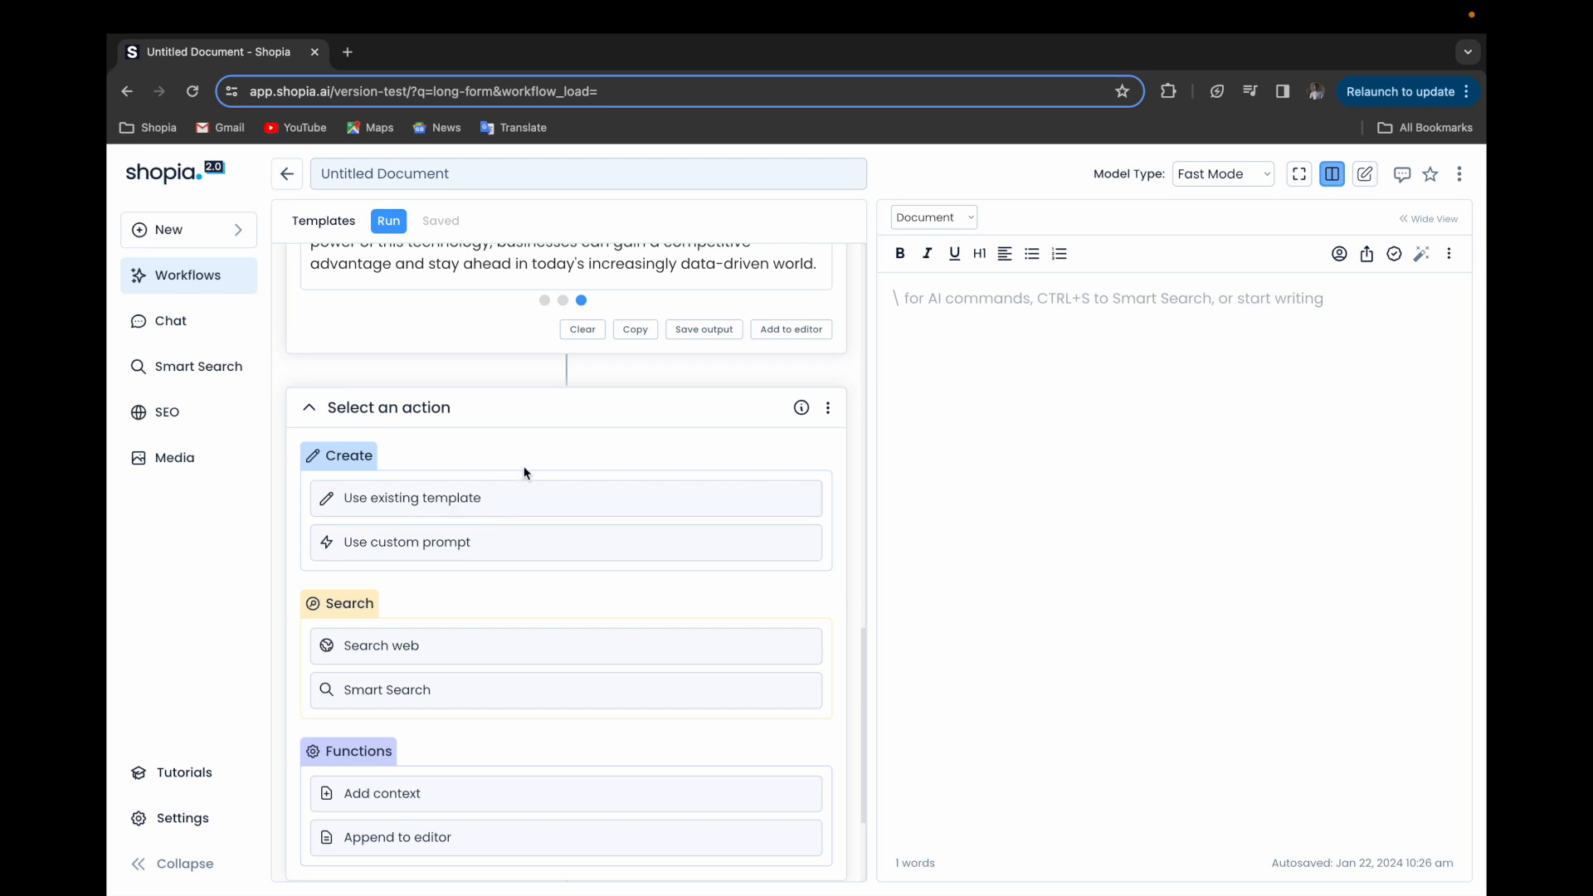
{"action": "scroll", "coordinate": [528, 463], "scroll_direction": "down", "scroll_amount": 1}
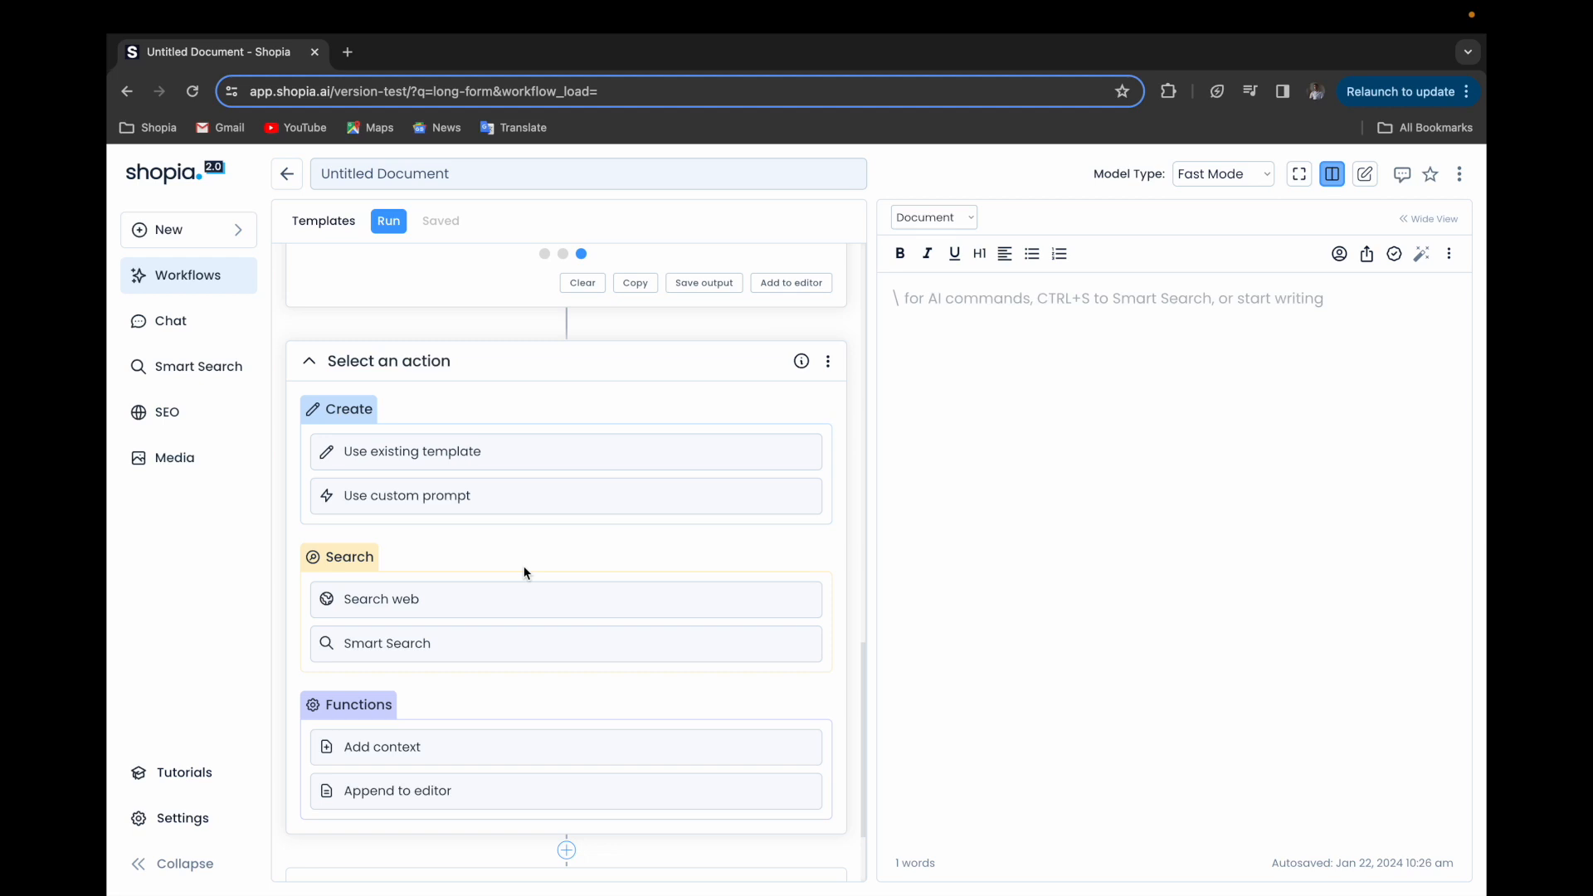
{"action": "scroll", "coordinate": [525, 573], "scroll_direction": "up", "scroll_amount": 10}
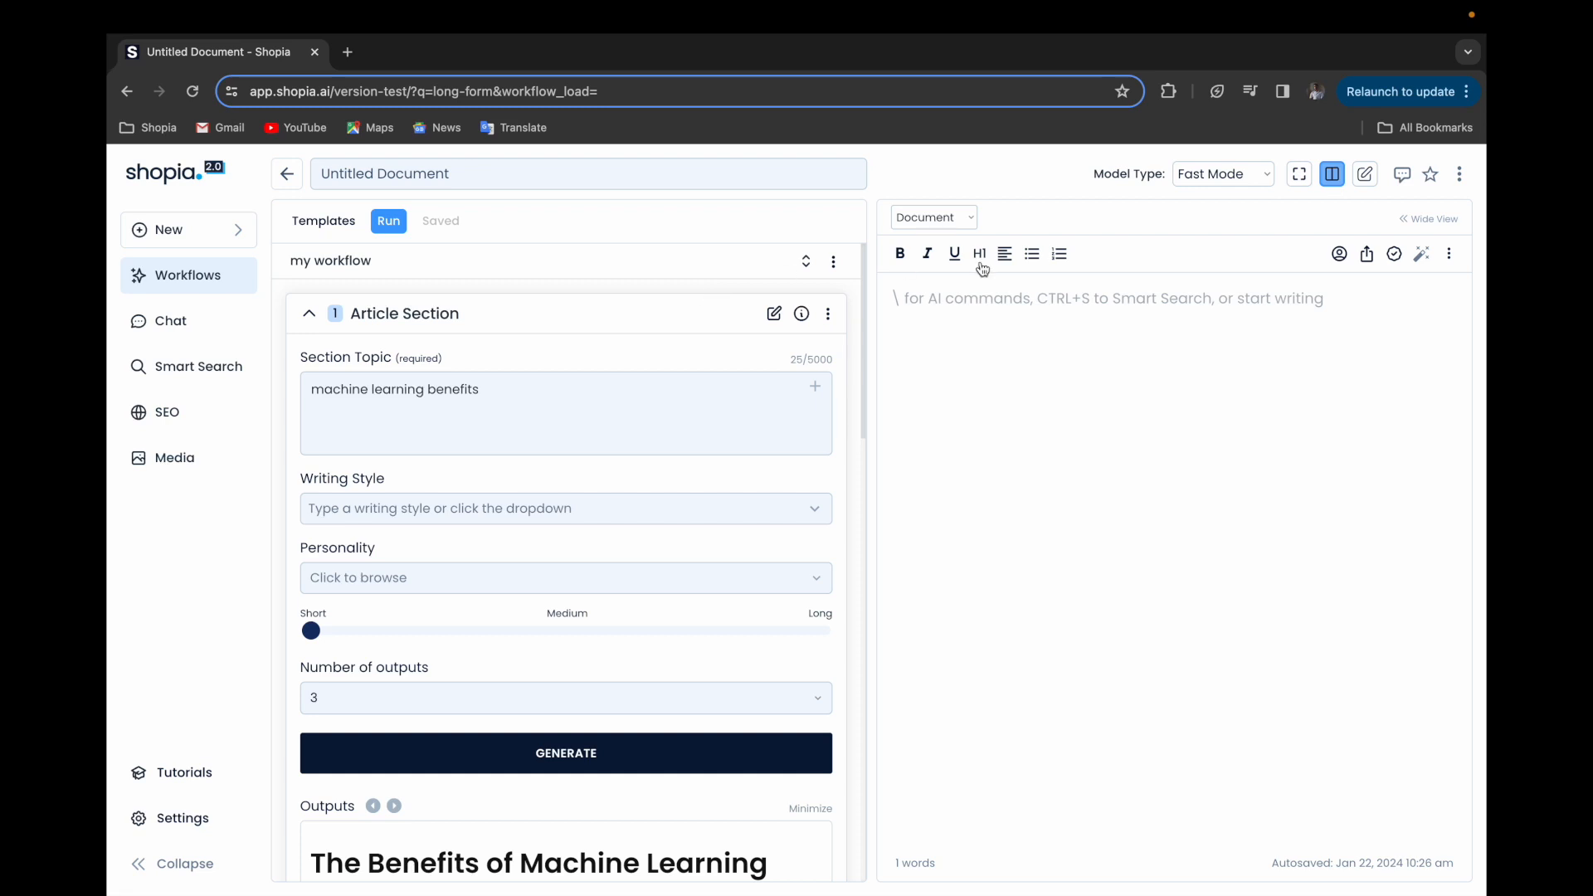
Generate text in the empty document with the AI command "write a section about machine learning".
{"action": "left_click", "coordinate": [1137, 307]}
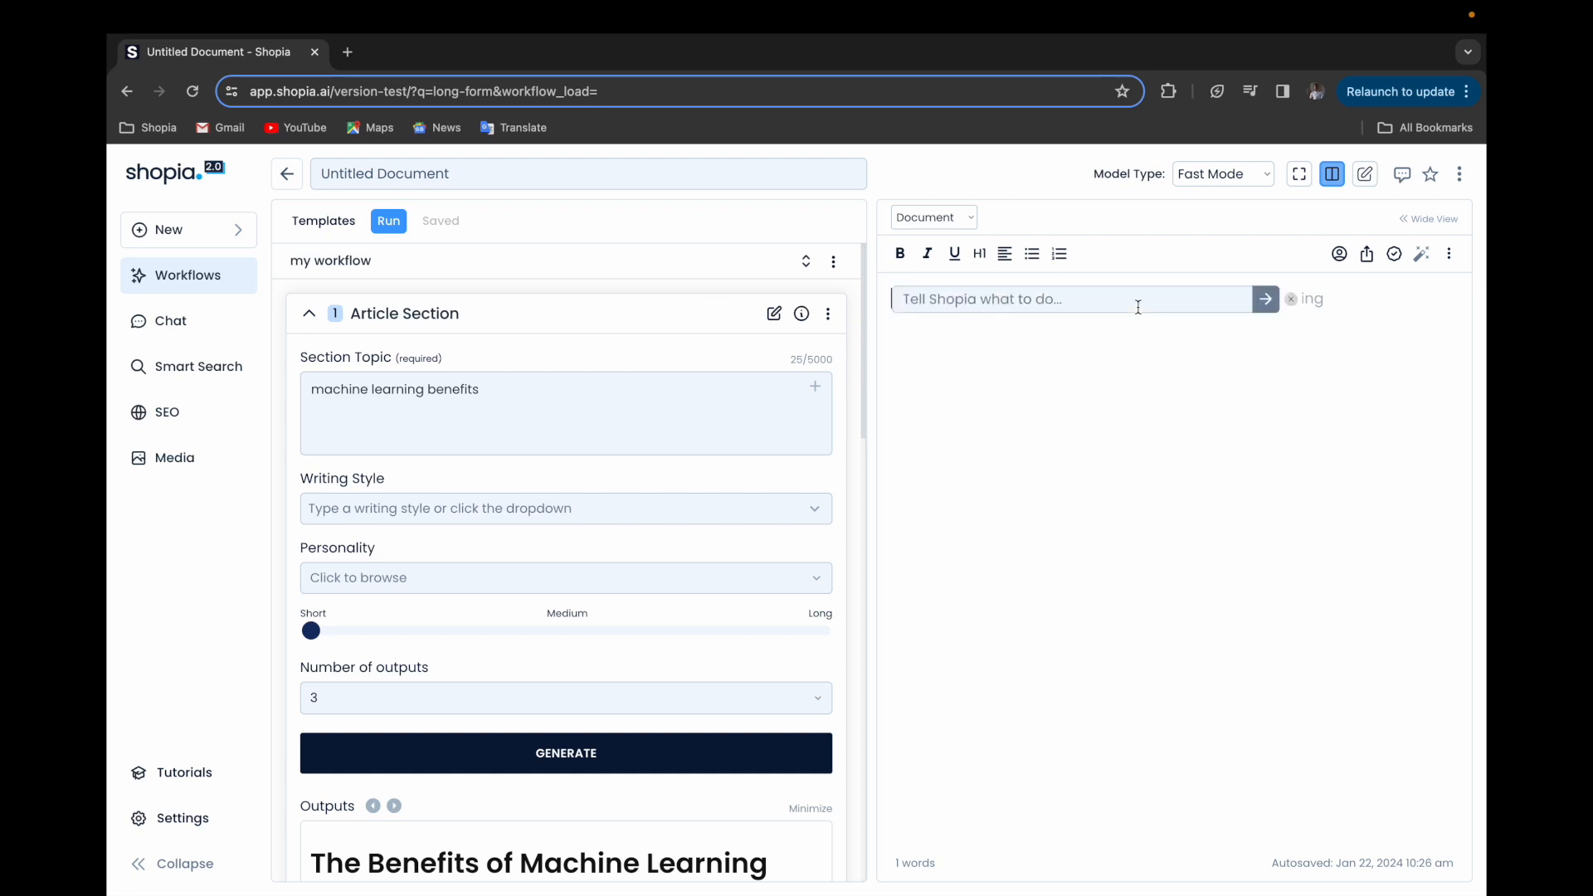
{"action": "left_click", "coordinate": [1149, 306]}
{"action": "type", "text": "write a section about machine learning"}
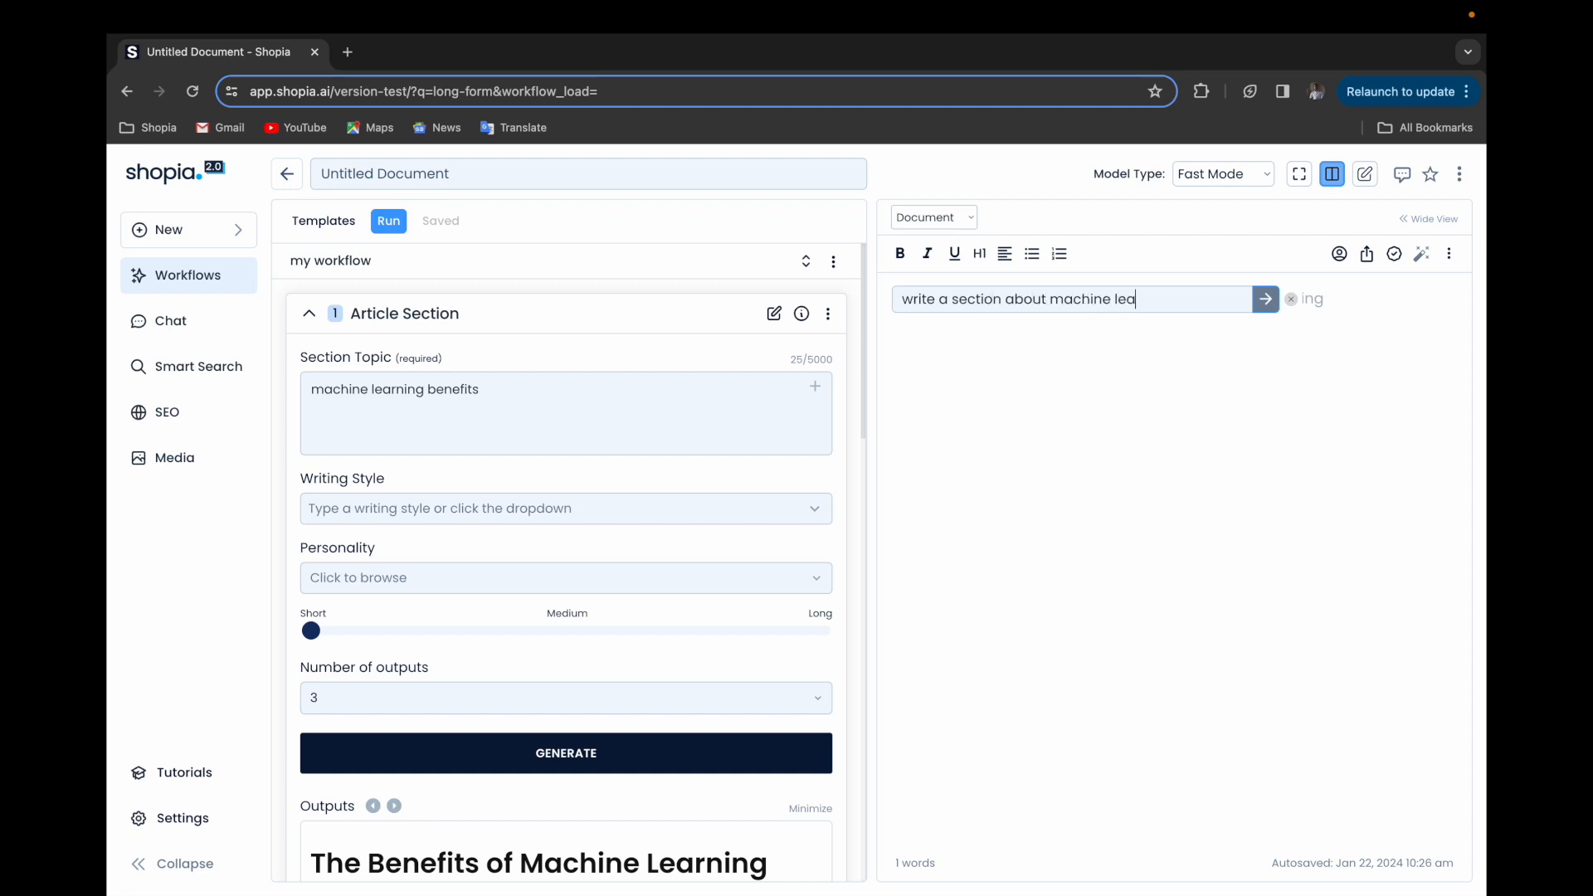
{"action": "key", "text": "Return"}
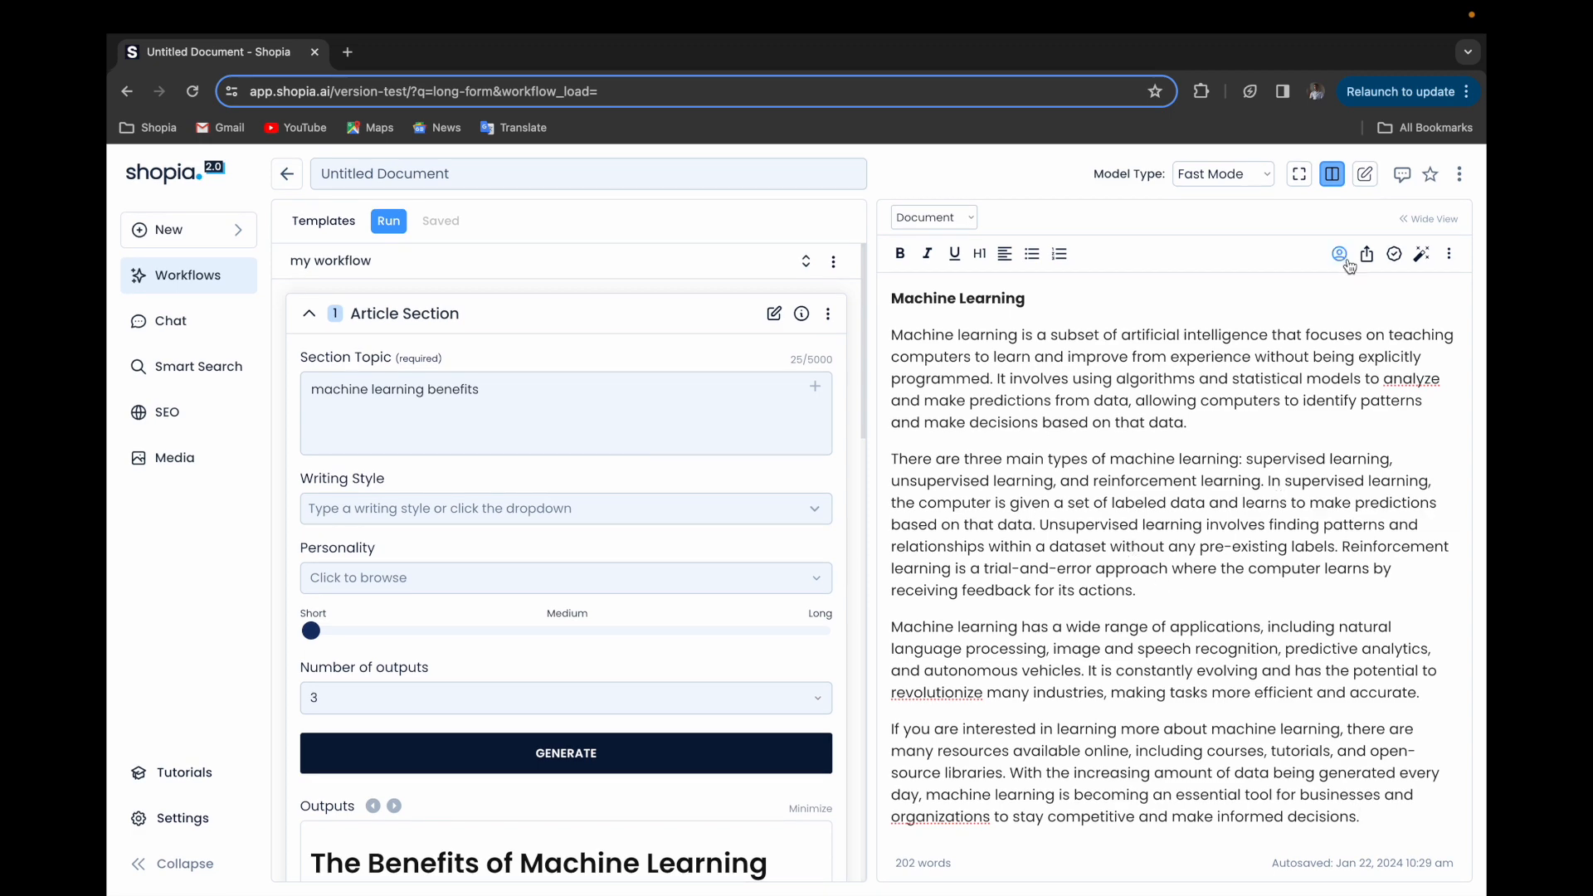
Review the Editor AI's personality settings and the list of selectable personalities, and close them without changes.
{"action": "left_click", "coordinate": [1347, 262]}
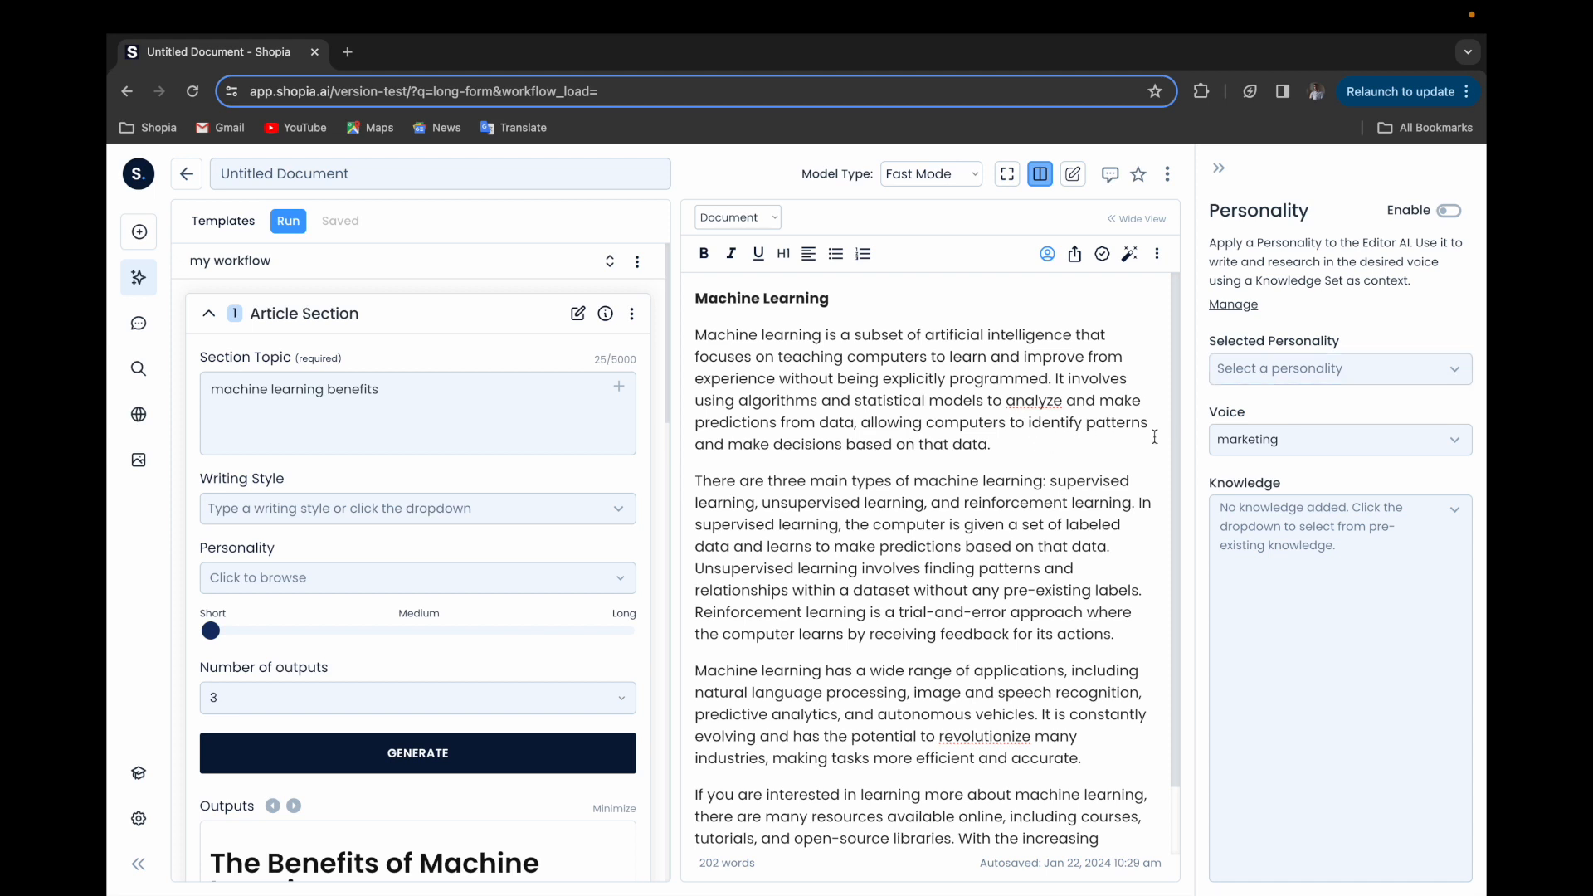
{"action": "left_click", "coordinate": [1444, 370]}
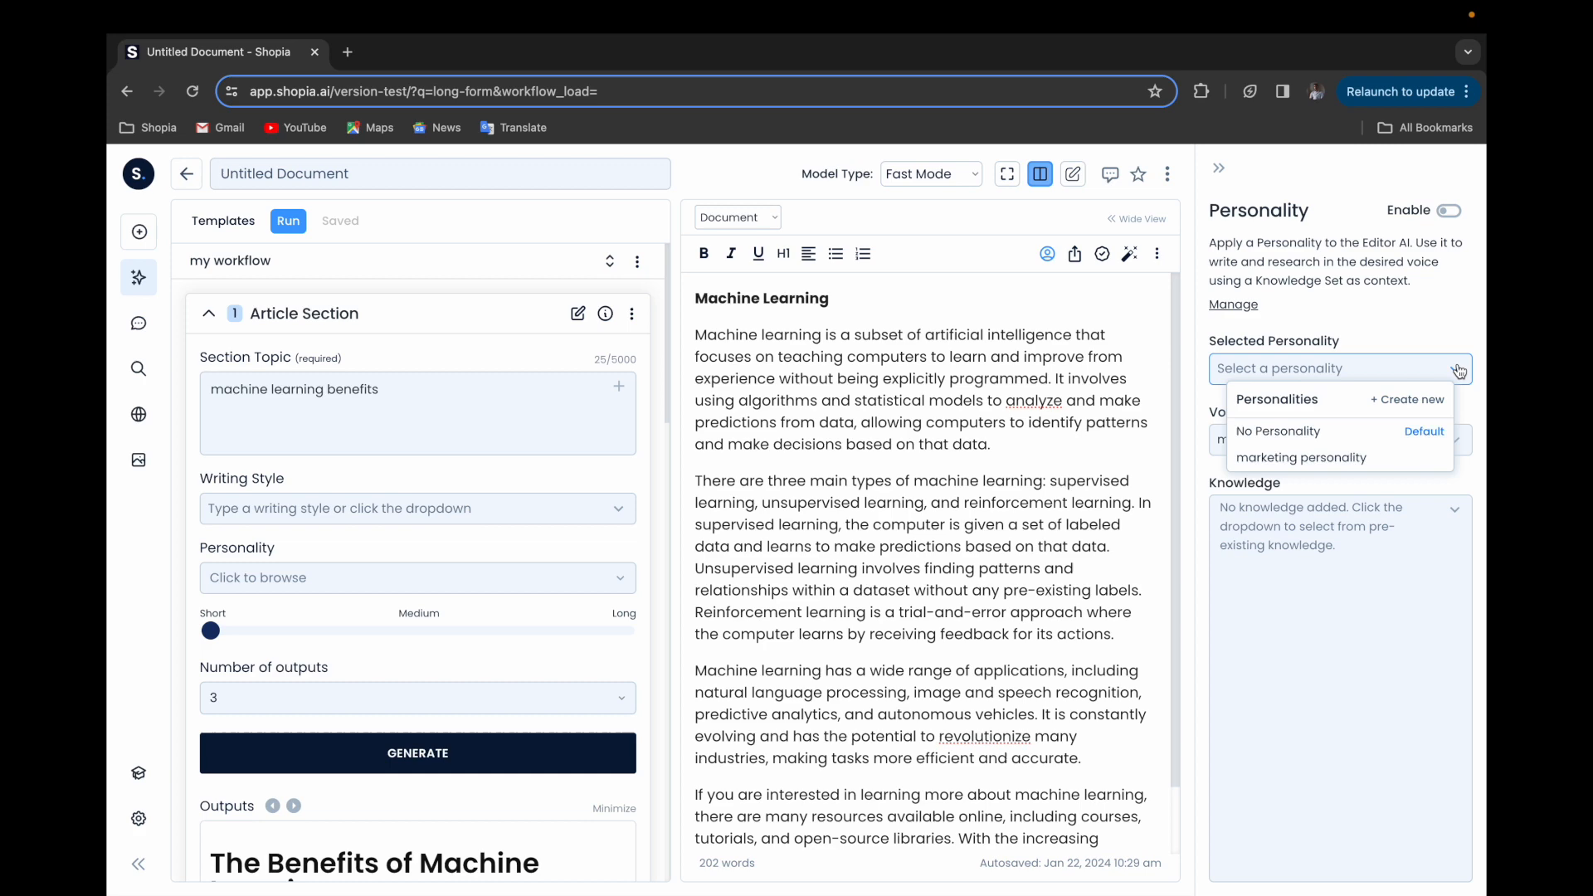
{"action": "left_click", "coordinate": [1194, 433]}
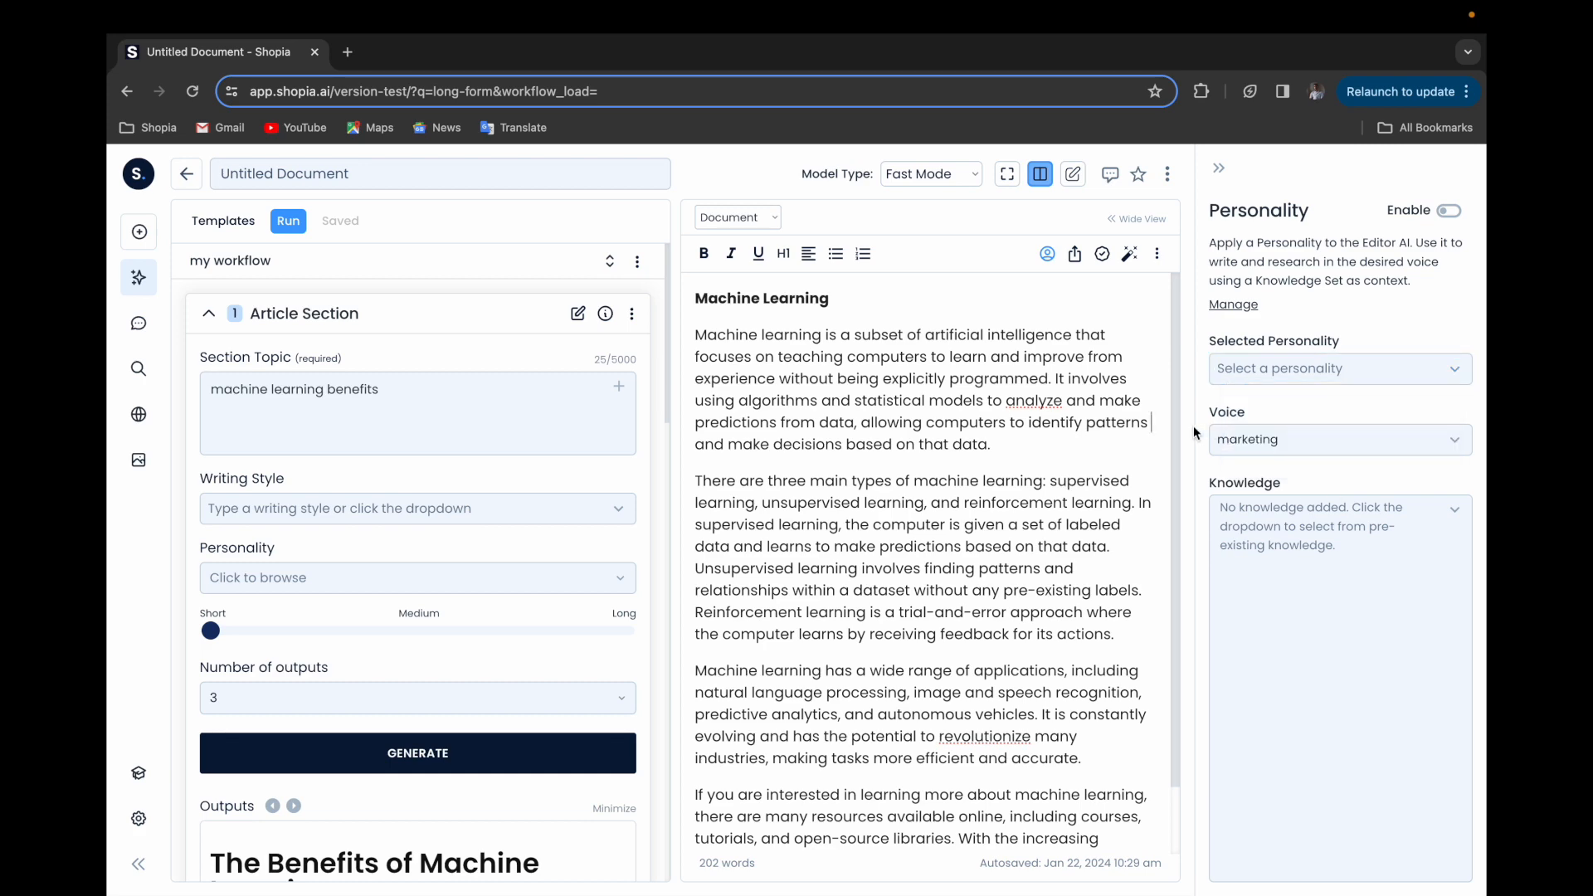
{"action": "left_click", "coordinate": [1218, 169]}
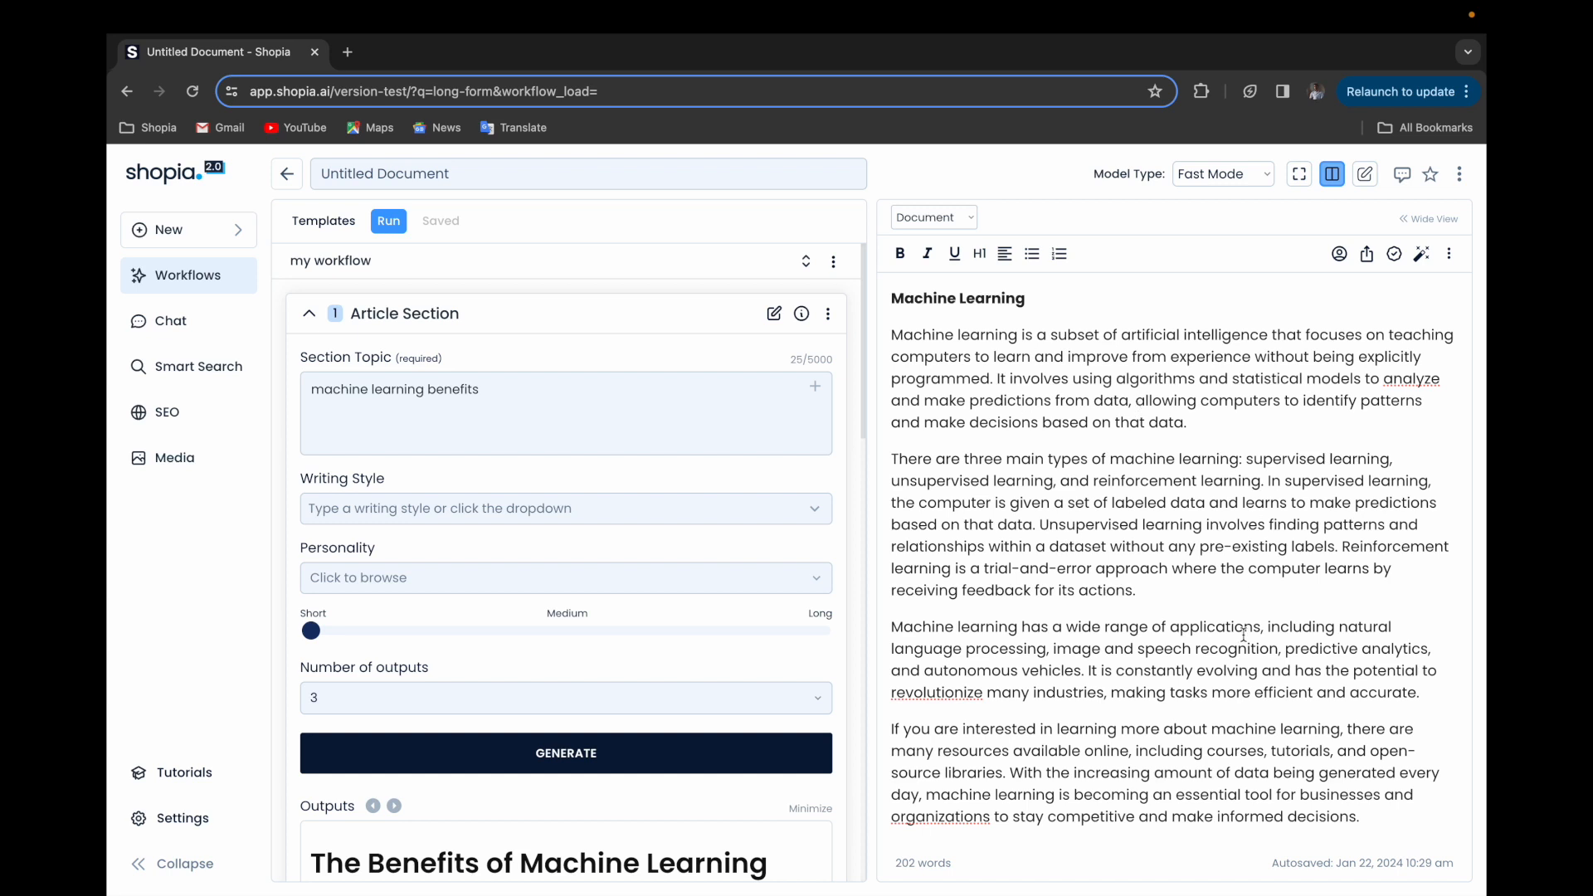
Examine the document's AI options under Improve Content, Transform and Repurpose, and Summarize without applying any.
{"action": "left_click", "coordinate": [1421, 254]}
{"action": "mouse_move", "coordinate": [1387, 312]}
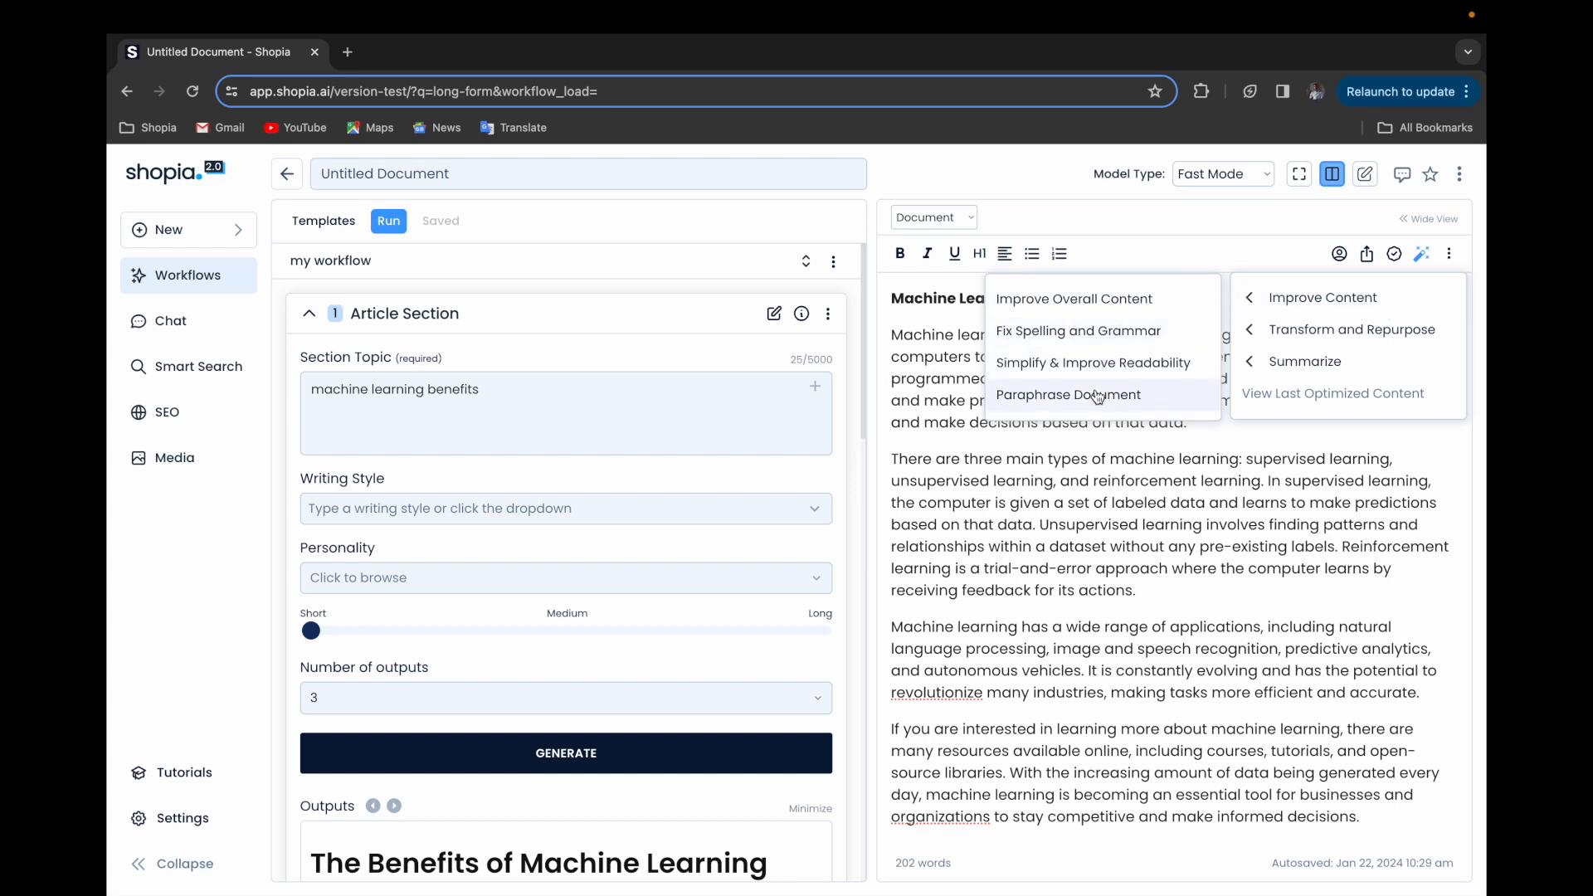
{"action": "mouse_move", "coordinate": [1318, 331]}
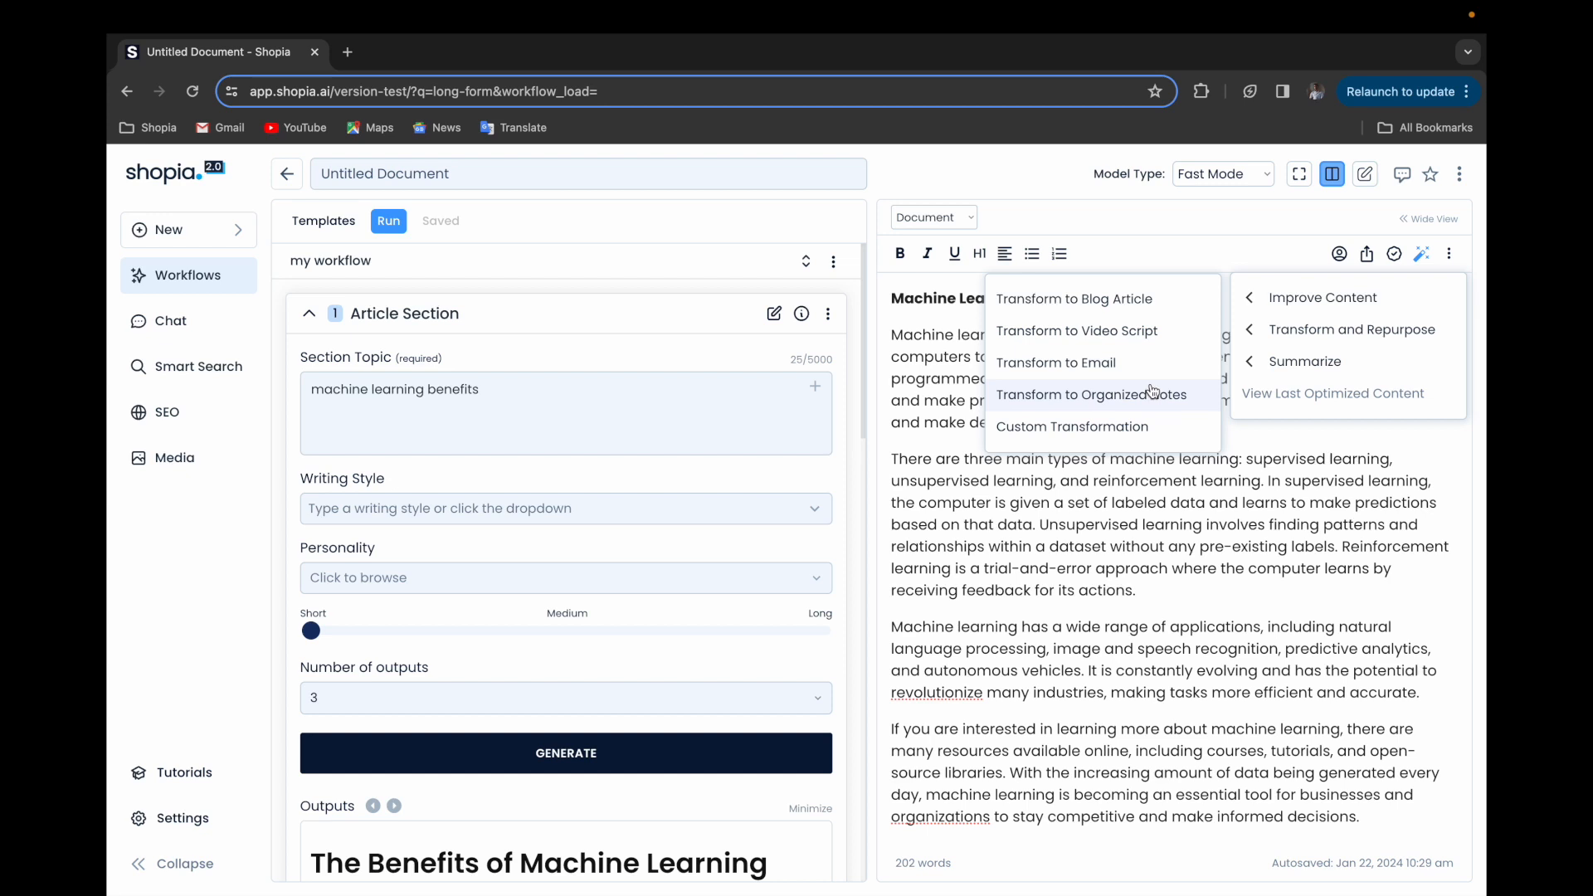
{"action": "mouse_move", "coordinate": [1333, 367]}
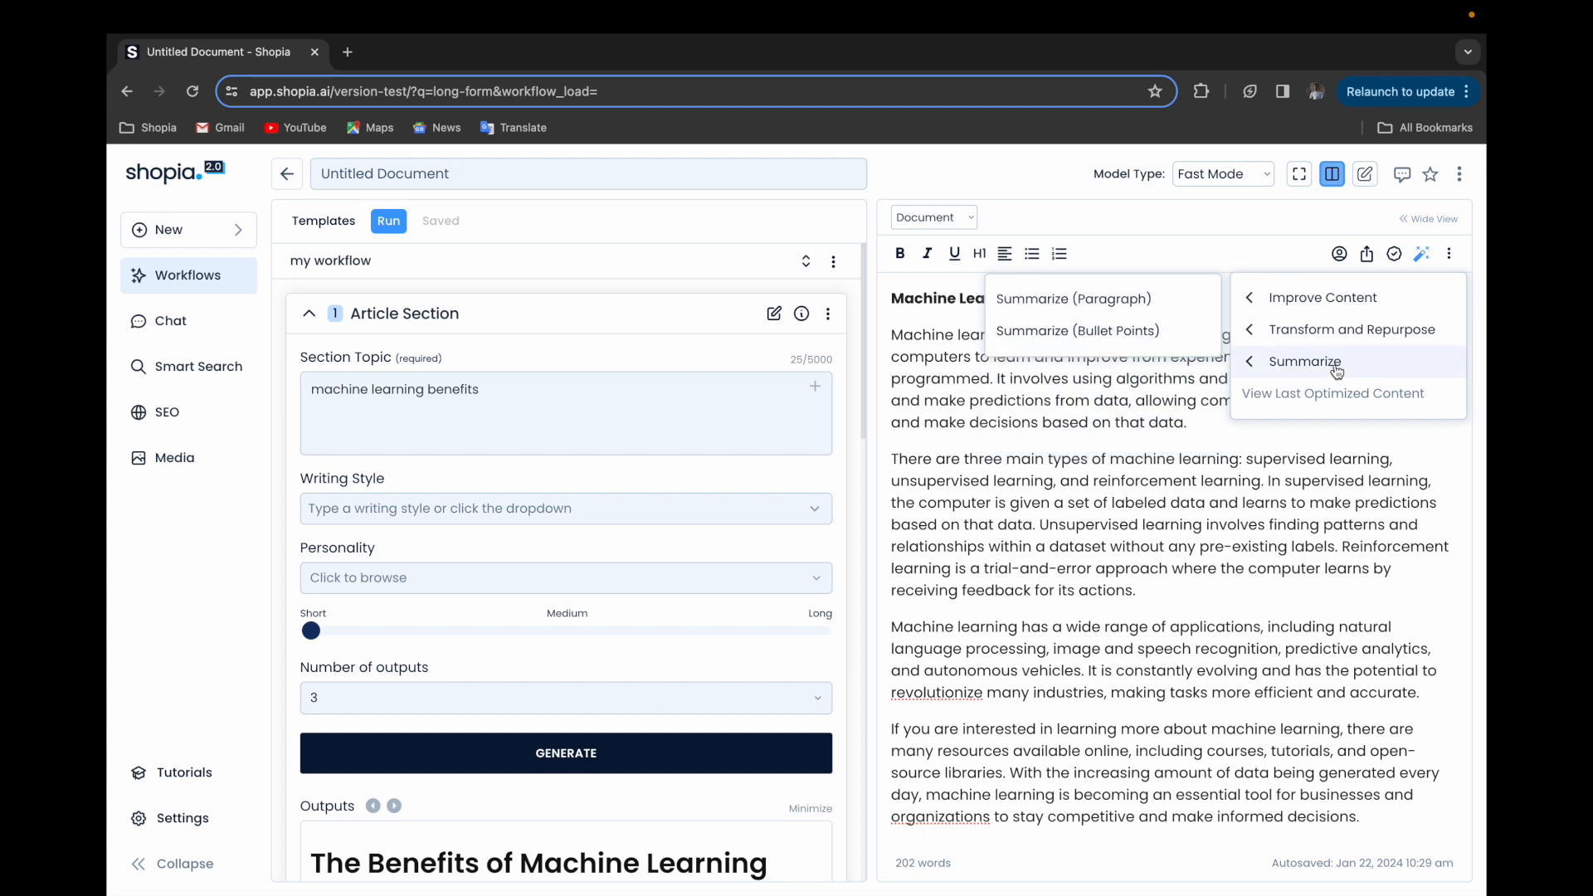
{"action": "left_click", "coordinate": [1312, 450]}
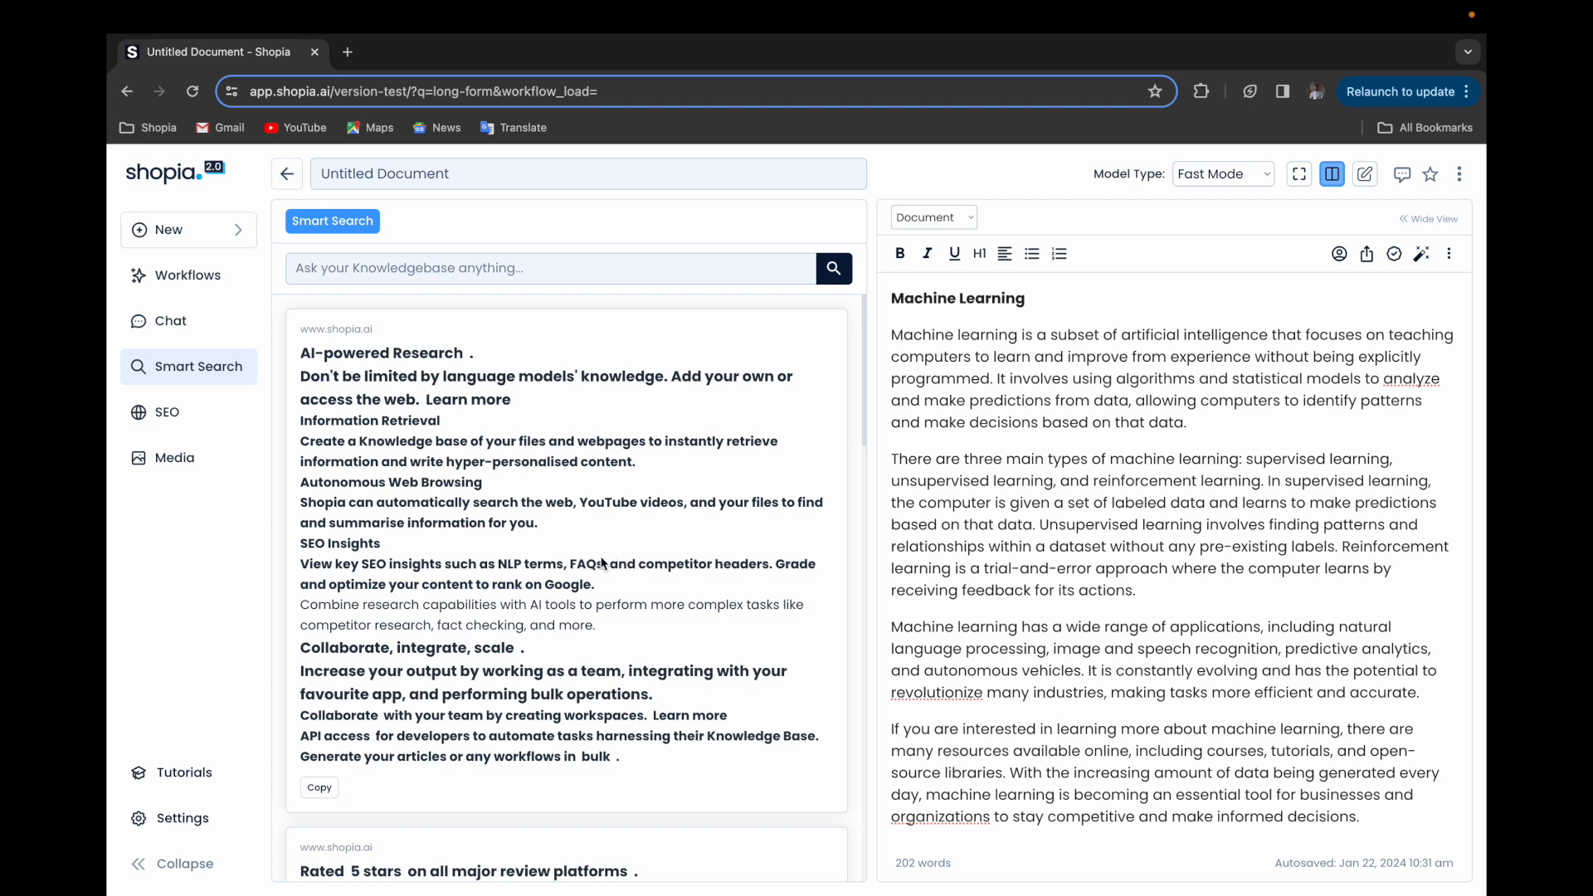
View the resources stored in the team's Knowledgebase settings and return to Smart Search.
{"action": "left_click", "coordinate": [172, 820]}
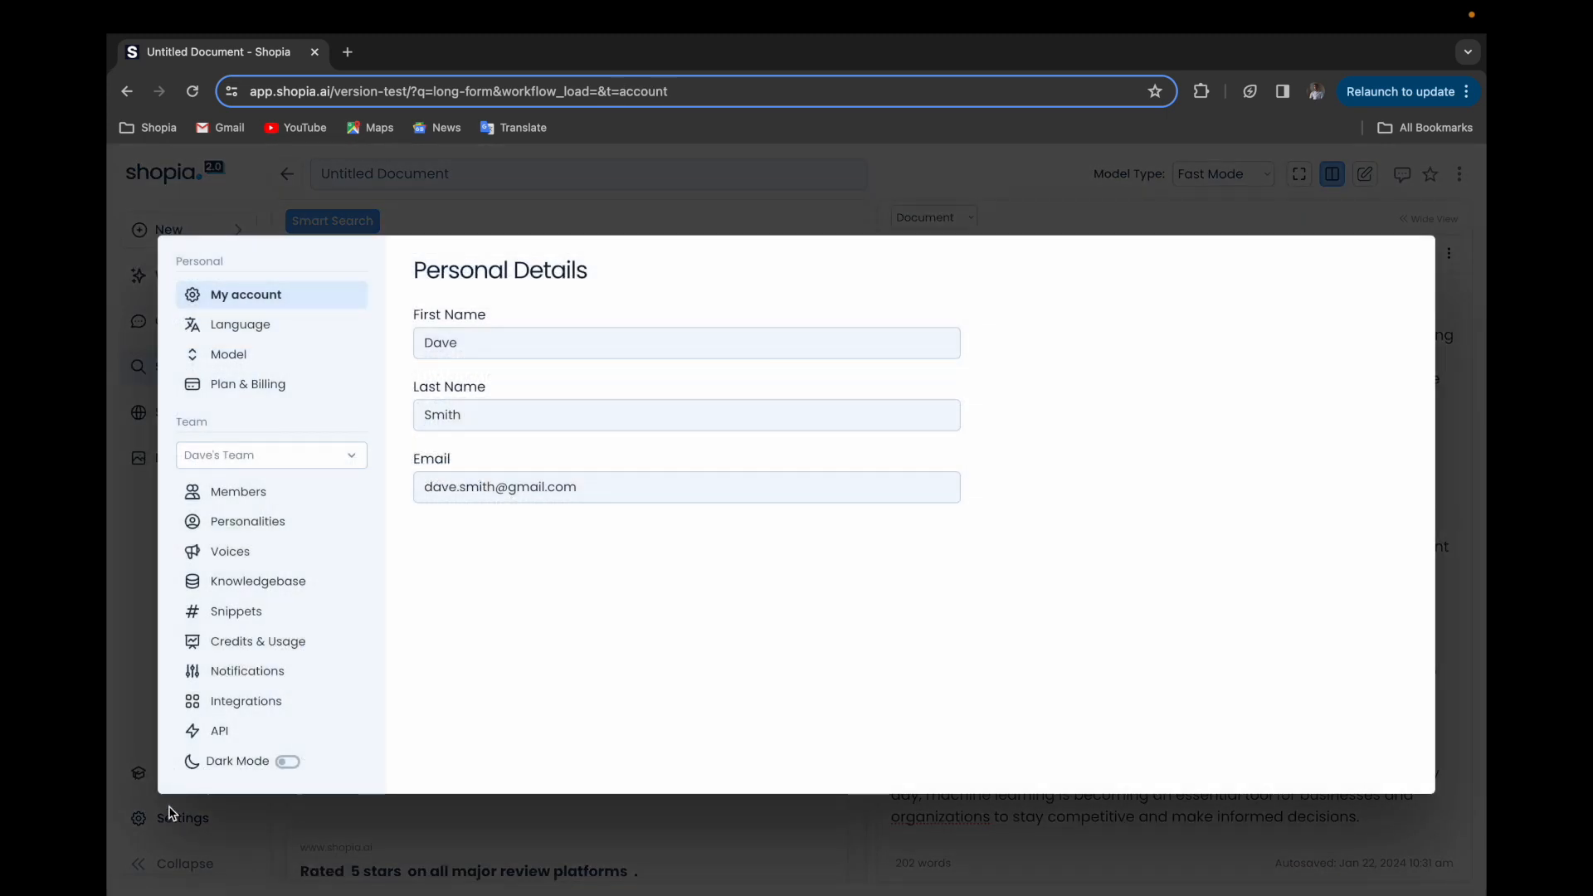
{"action": "left_click", "coordinate": [272, 584]}
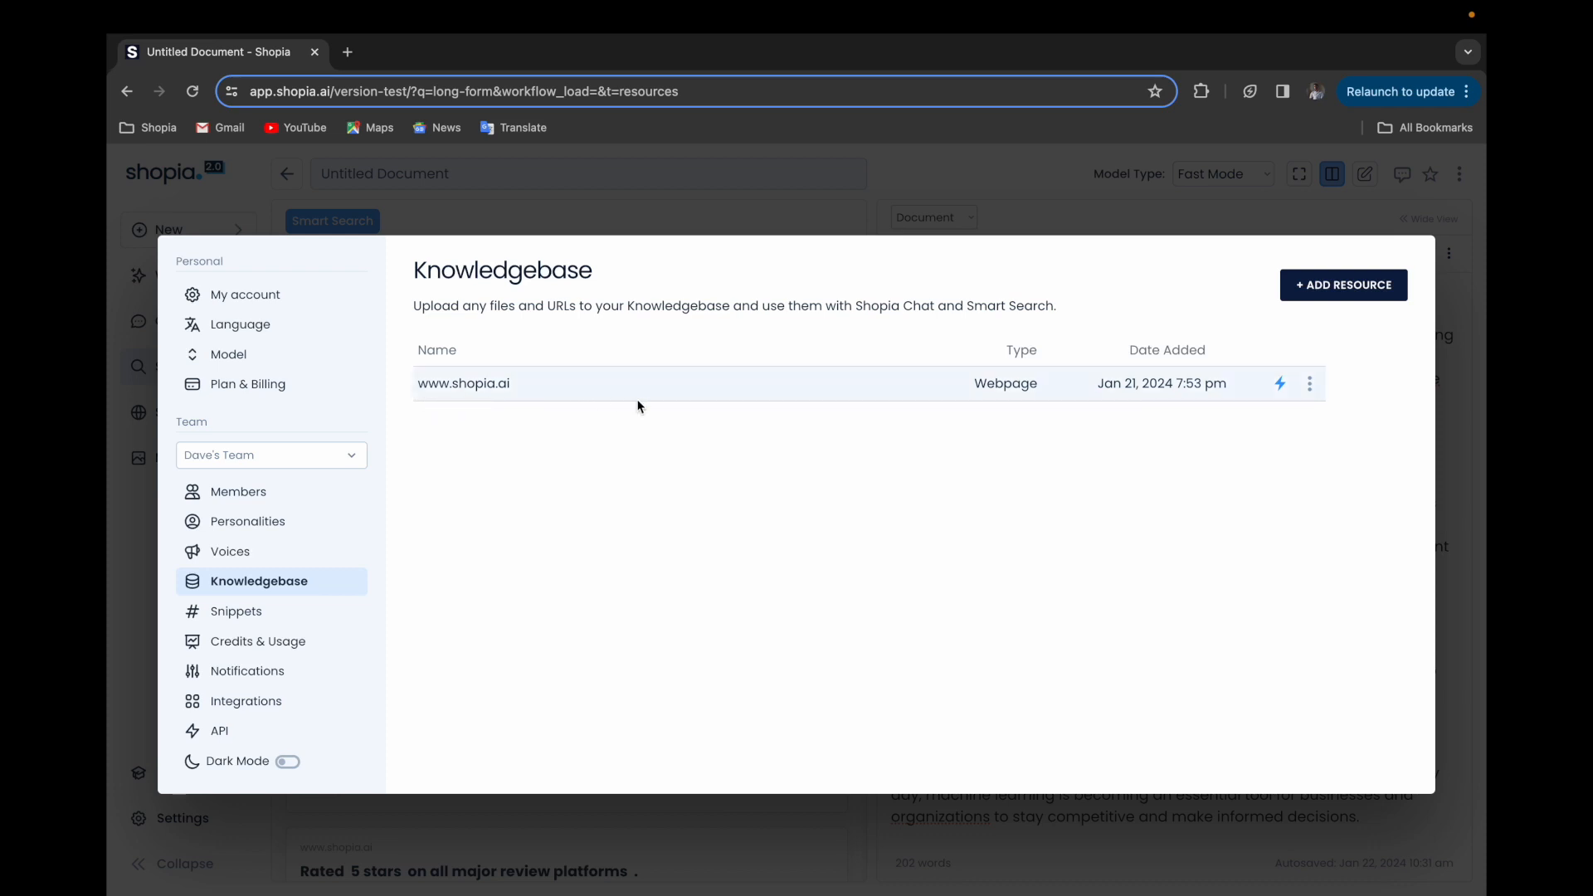
{"action": "left_click", "coordinate": [903, 194]}
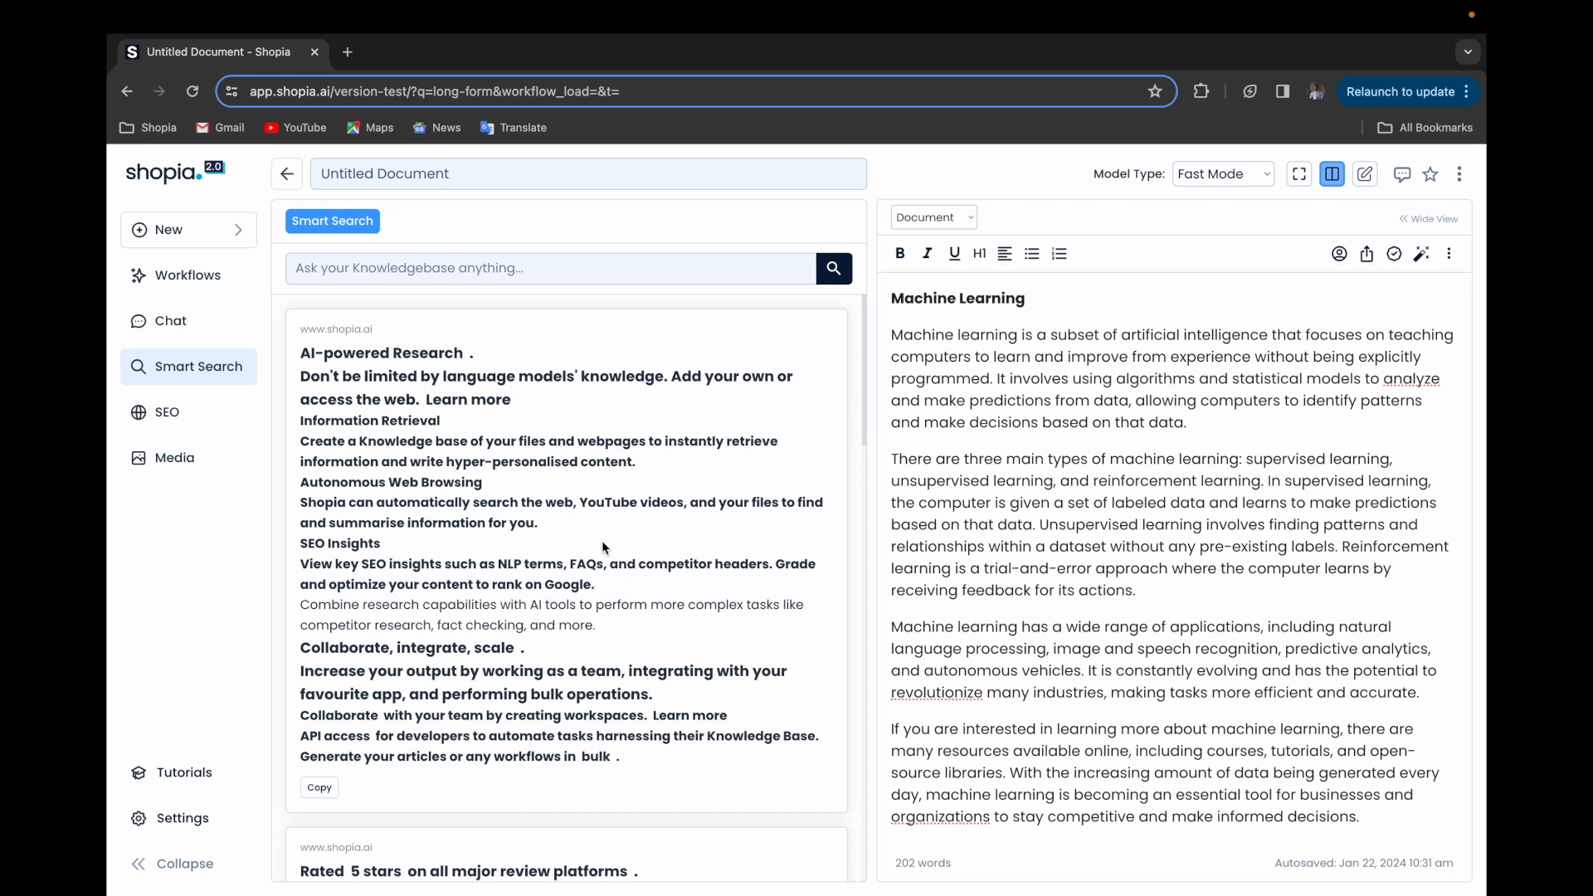
Search the Knowledgebase for "workflows" with Smart Search.
{"action": "left_click", "coordinate": [398, 278]}
{"action": "type", "text": "work"}
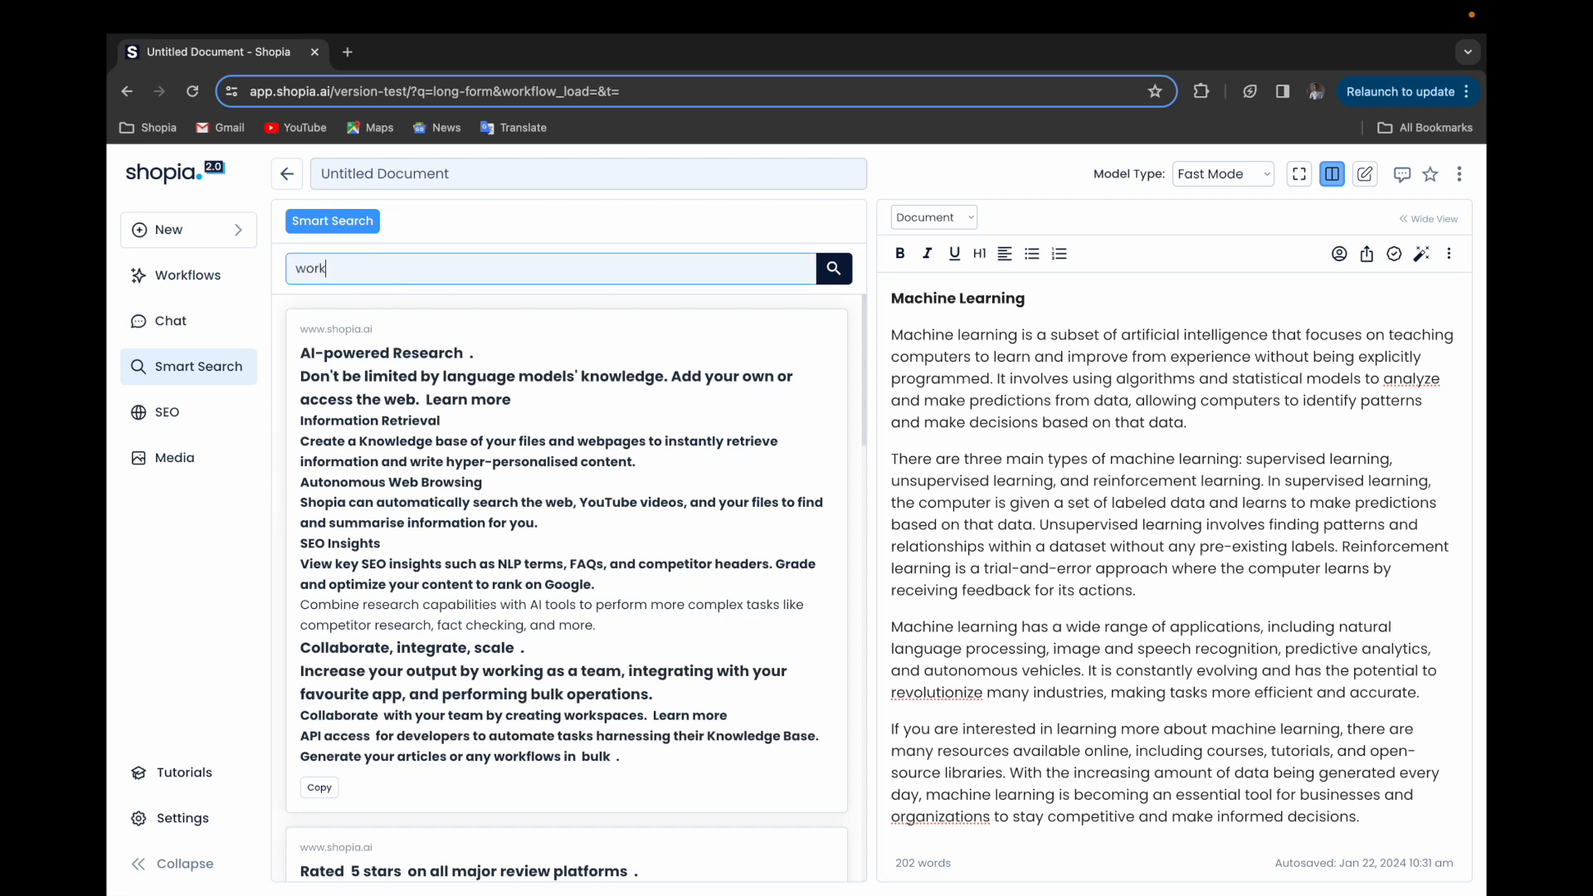
{"action": "type", "text": "flows"}
{"action": "key", "text": "Return"}
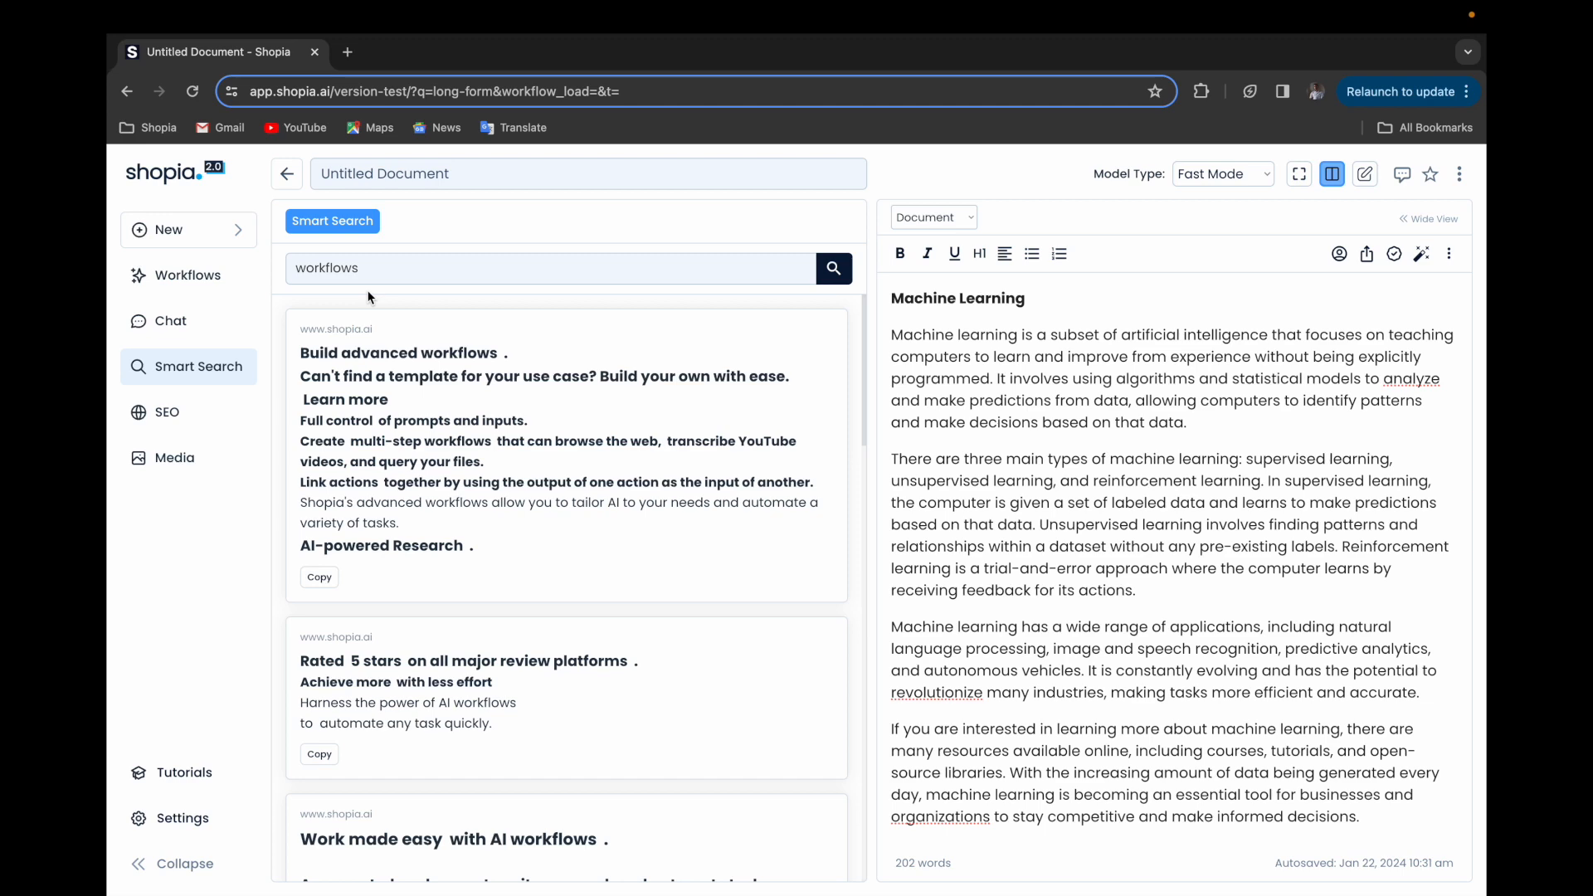
{"action": "left_click", "coordinate": [203, 321]}
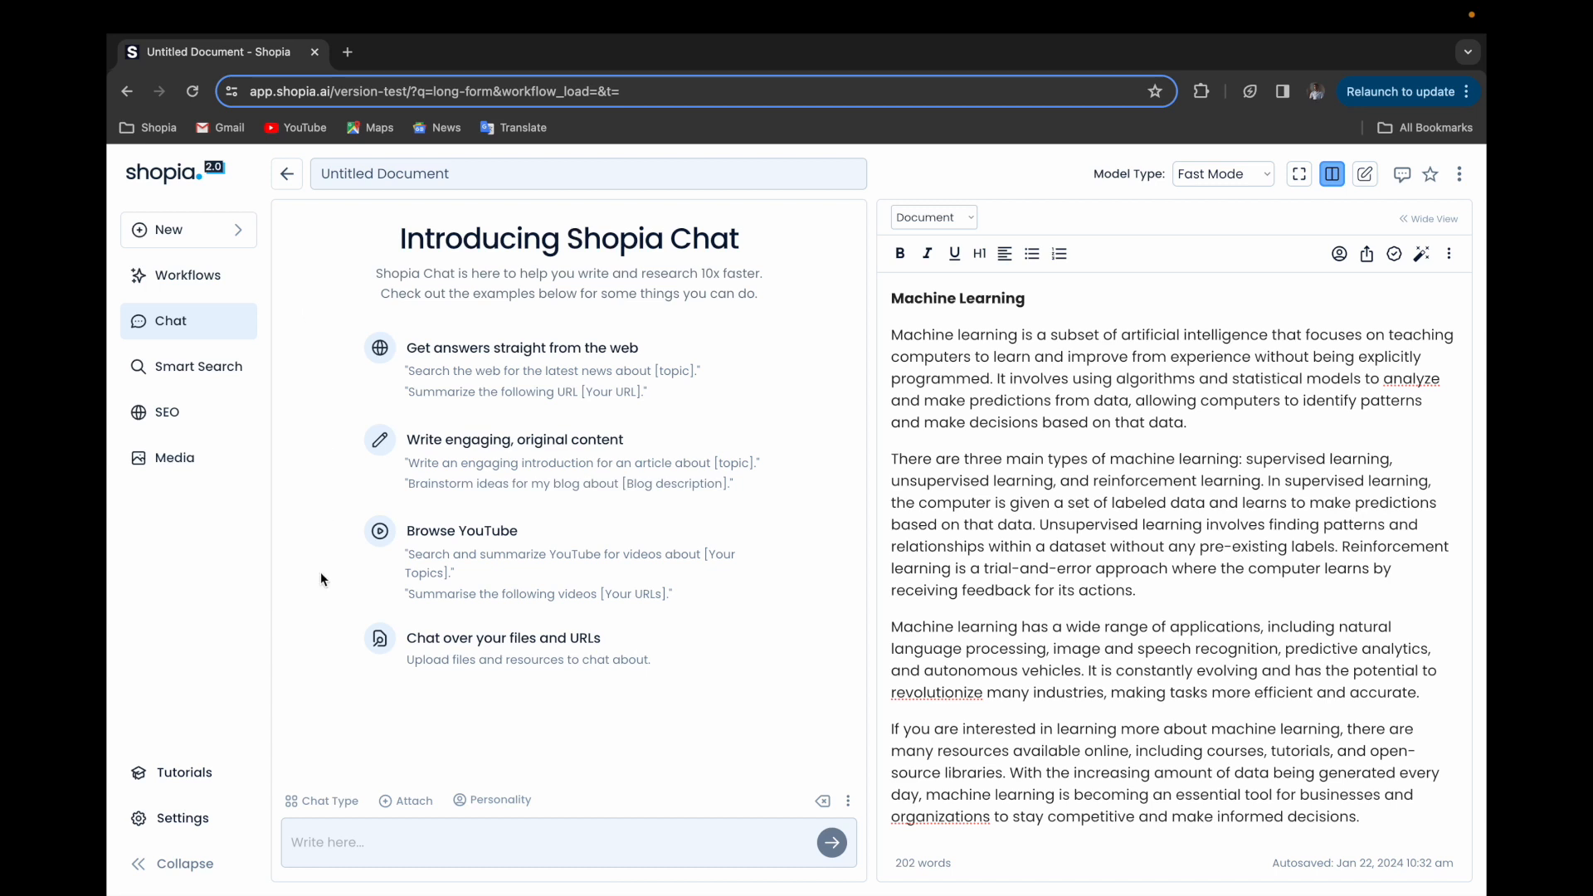
{"action": "left_click", "coordinate": [324, 804]}
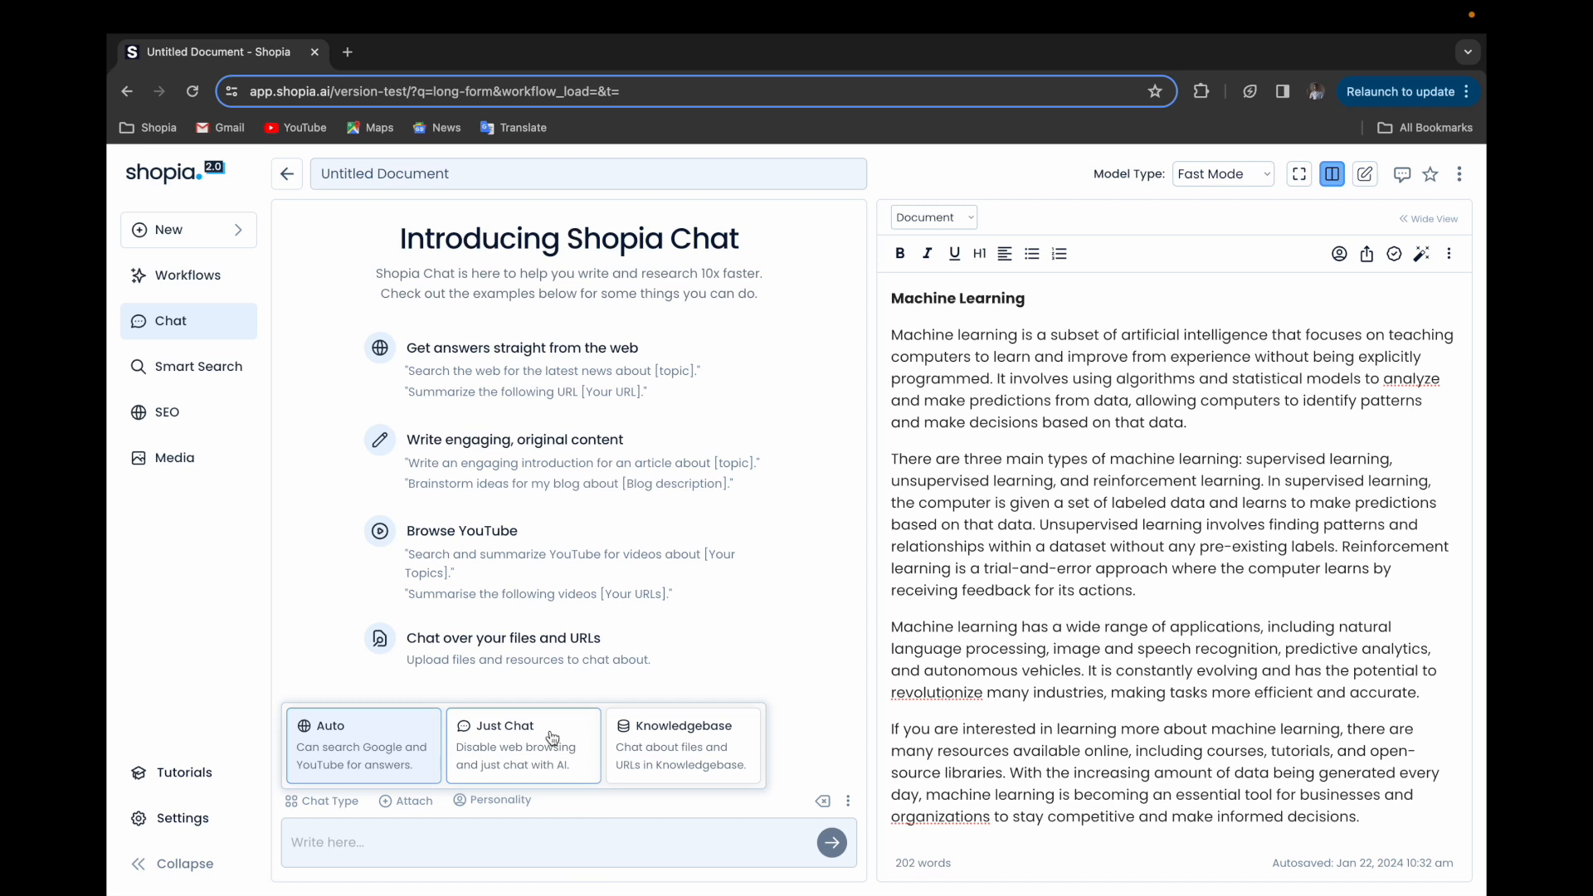
{"action": "left_click", "coordinate": [699, 741]}
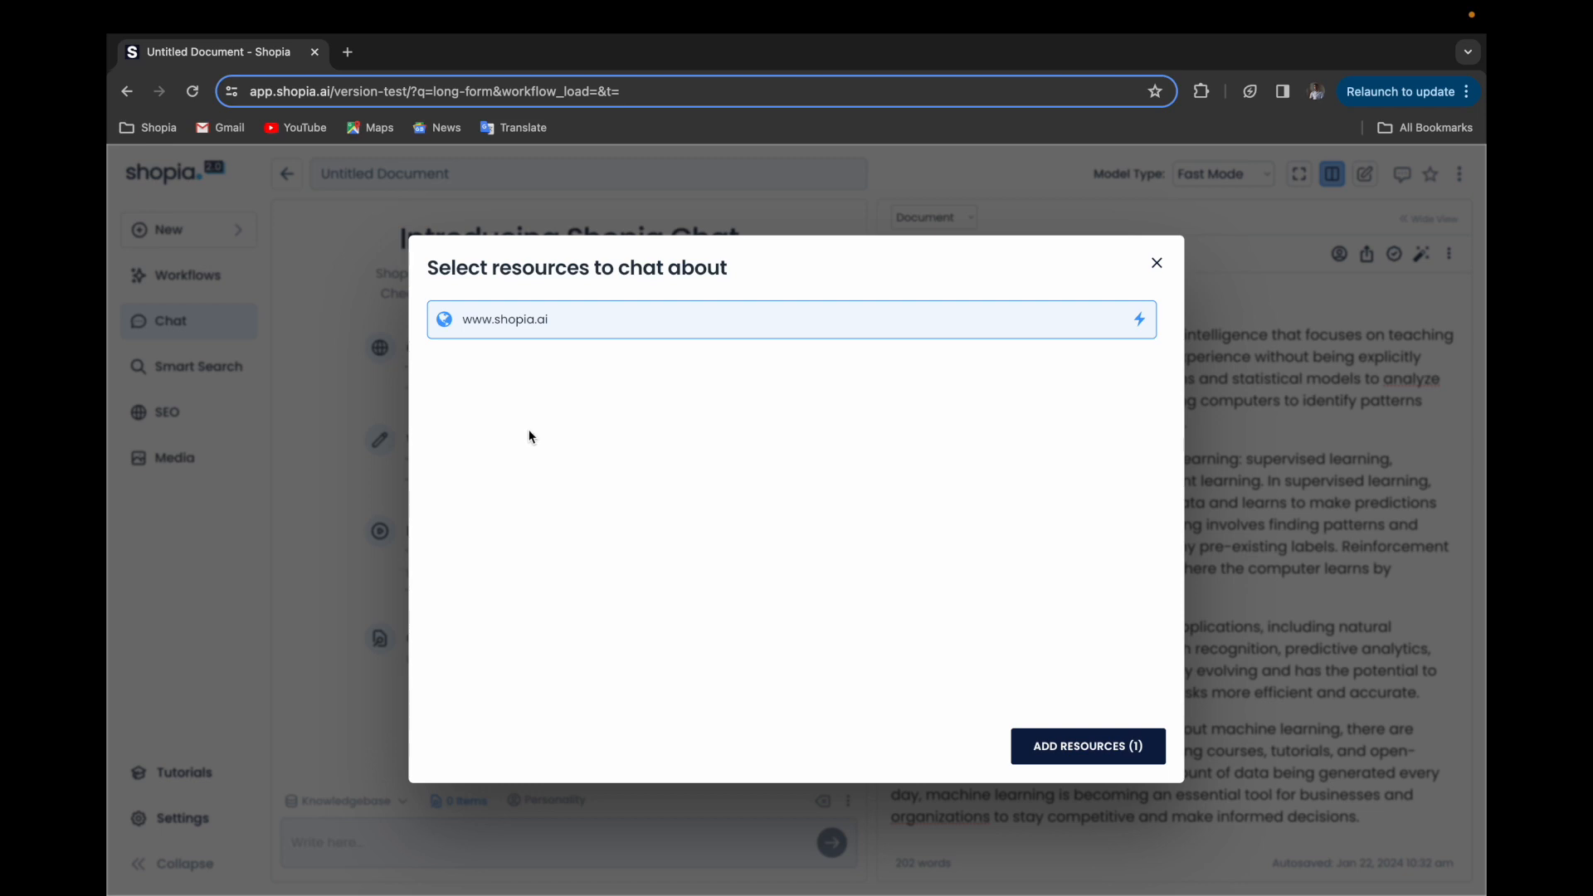
{"action": "left_click", "coordinate": [1156, 263]}
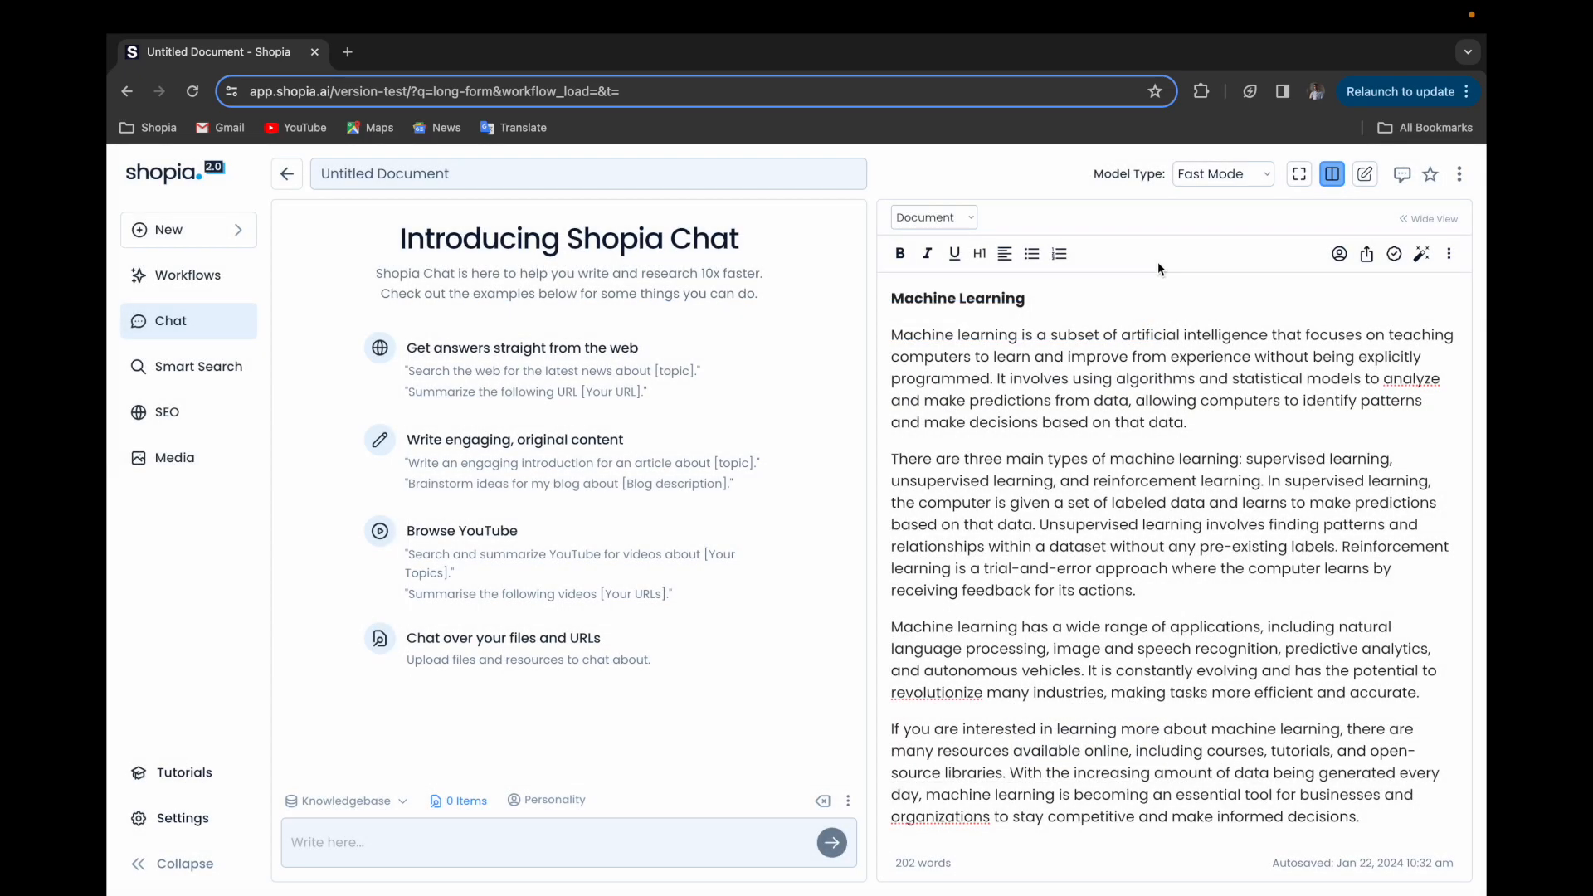
{"action": "left_click", "coordinate": [461, 801]}
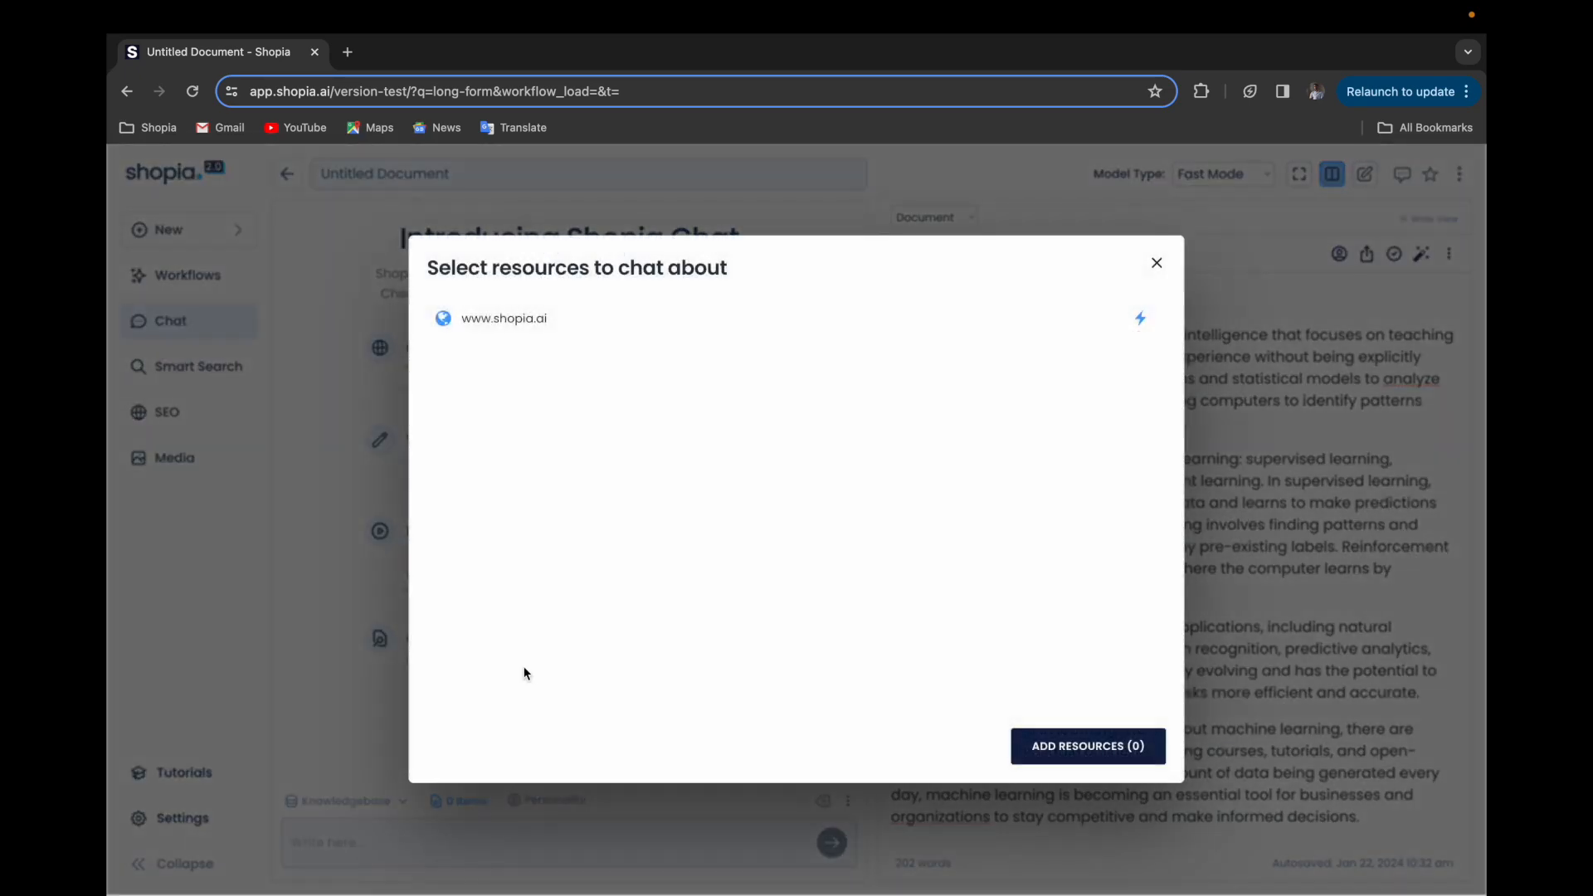
{"action": "left_click", "coordinate": [655, 322]}
{"action": "left_click", "coordinate": [1052, 750]}
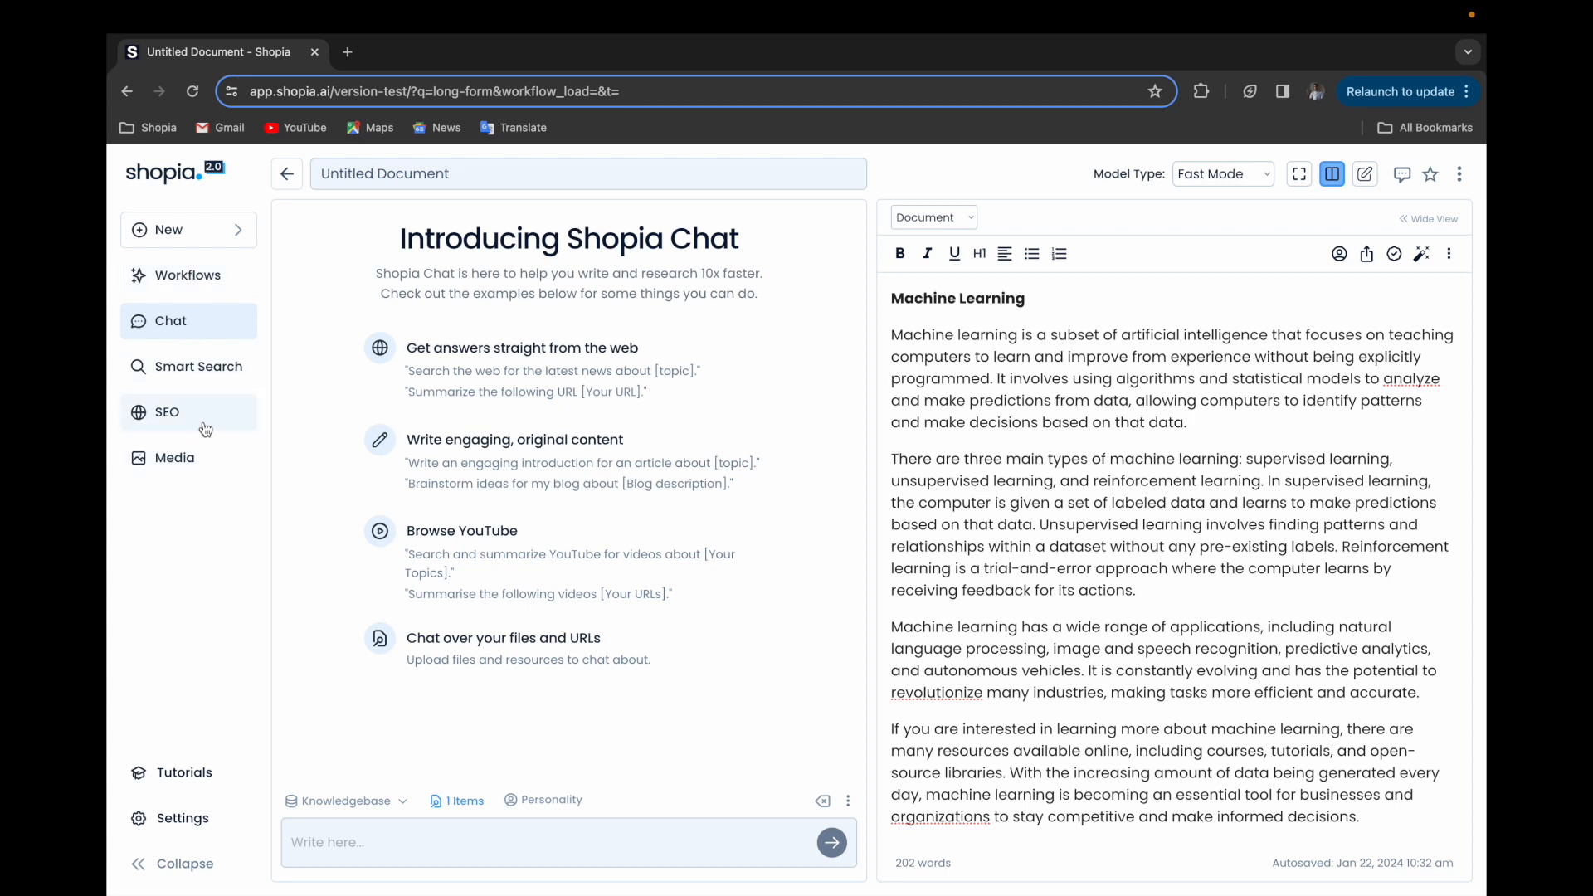
Review the Article Writer's SEO setup options, close them, and view the standalone SEO analysis form.
{"action": "left_click", "coordinate": [200, 282]}
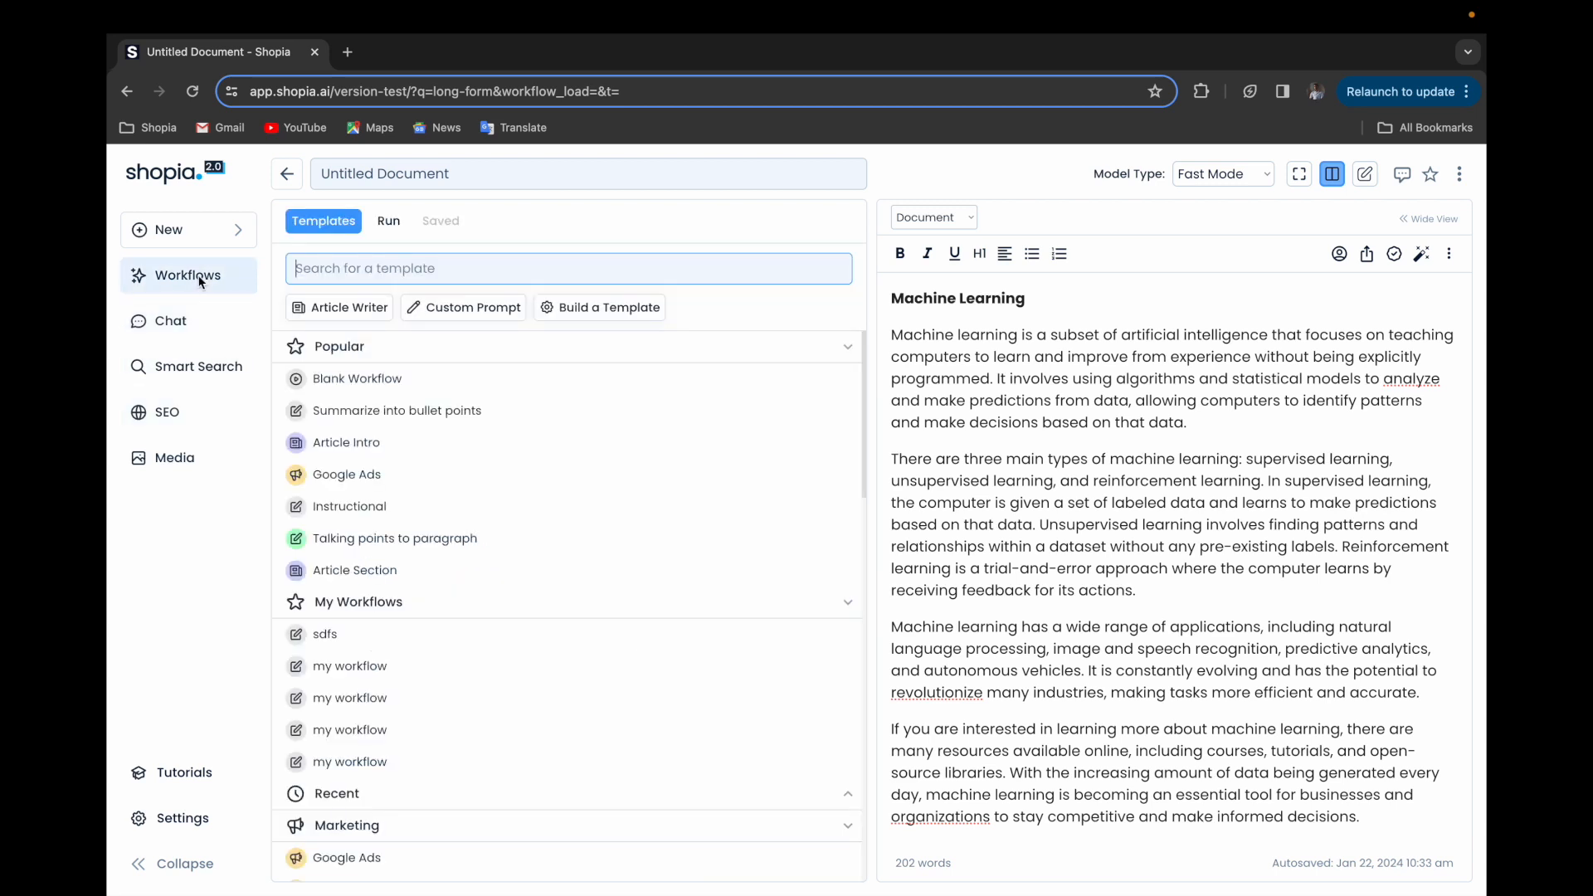
{"action": "left_click", "coordinate": [350, 313]}
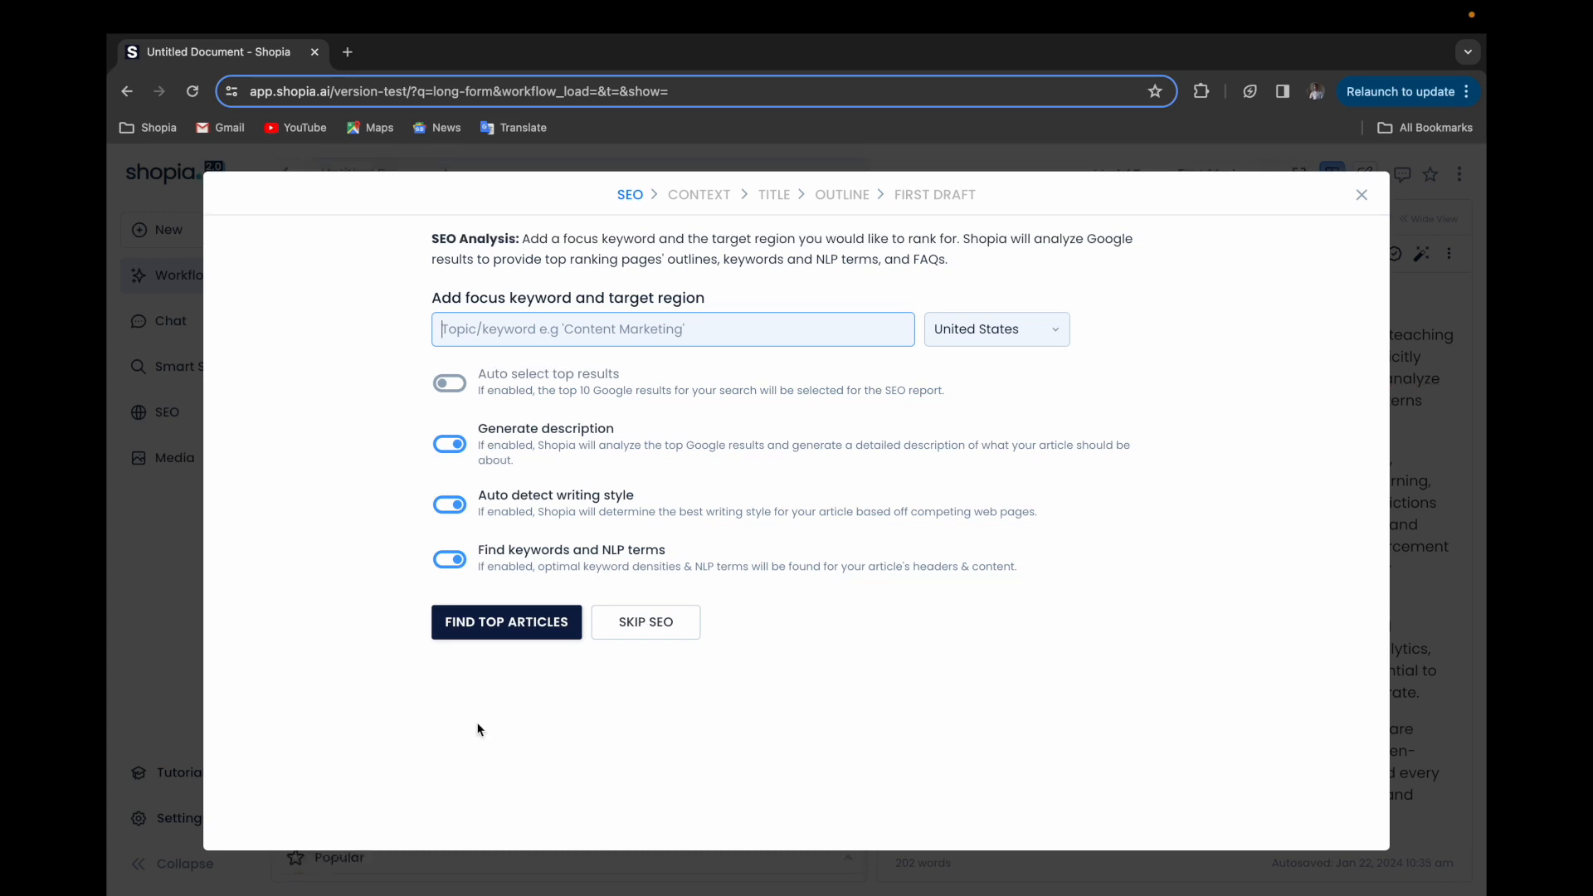
{"action": "left_click", "coordinate": [148, 659]}
{"action": "left_click", "coordinate": [199, 413]}
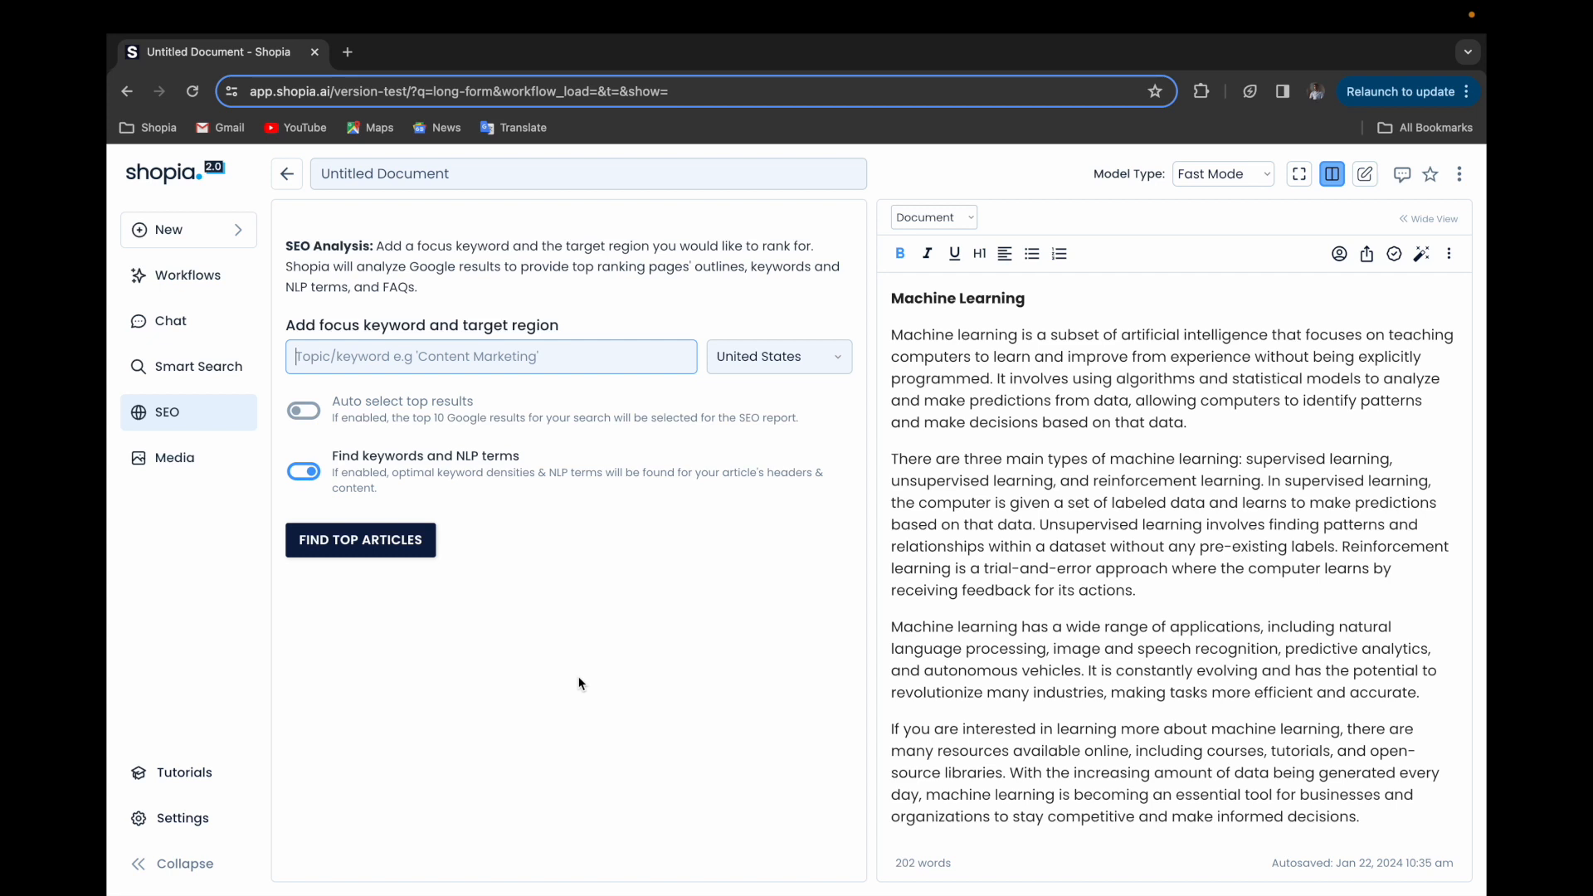
Search Unsplash for "cats" images in the media library and browse the results.
{"action": "left_click", "coordinate": [176, 460]}
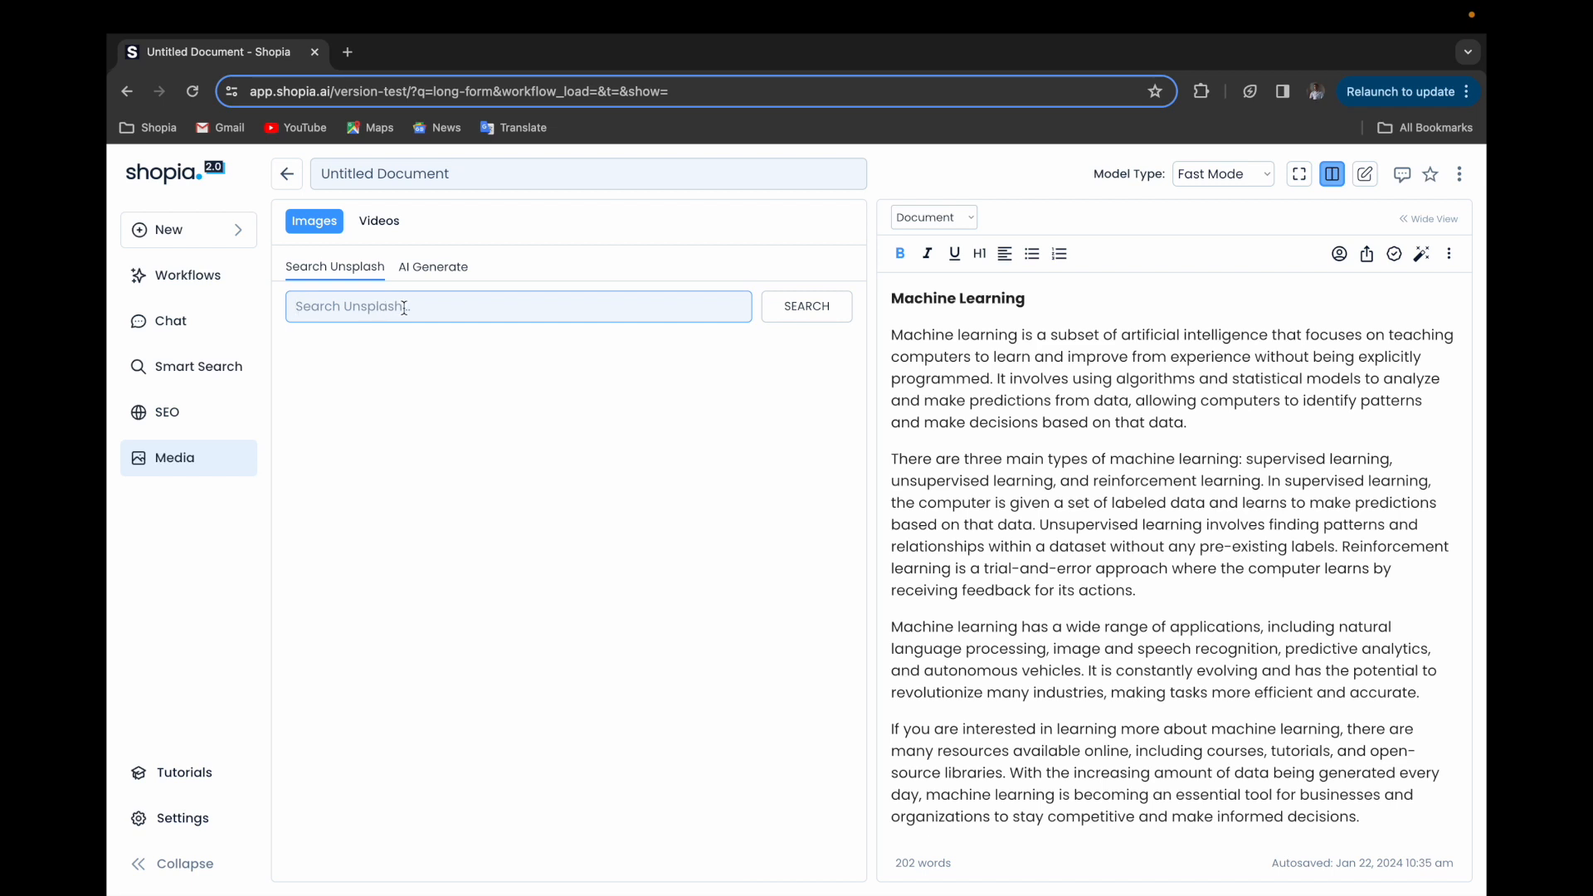
{"action": "type", "text": "cats"}
{"action": "key", "text": "Return"}
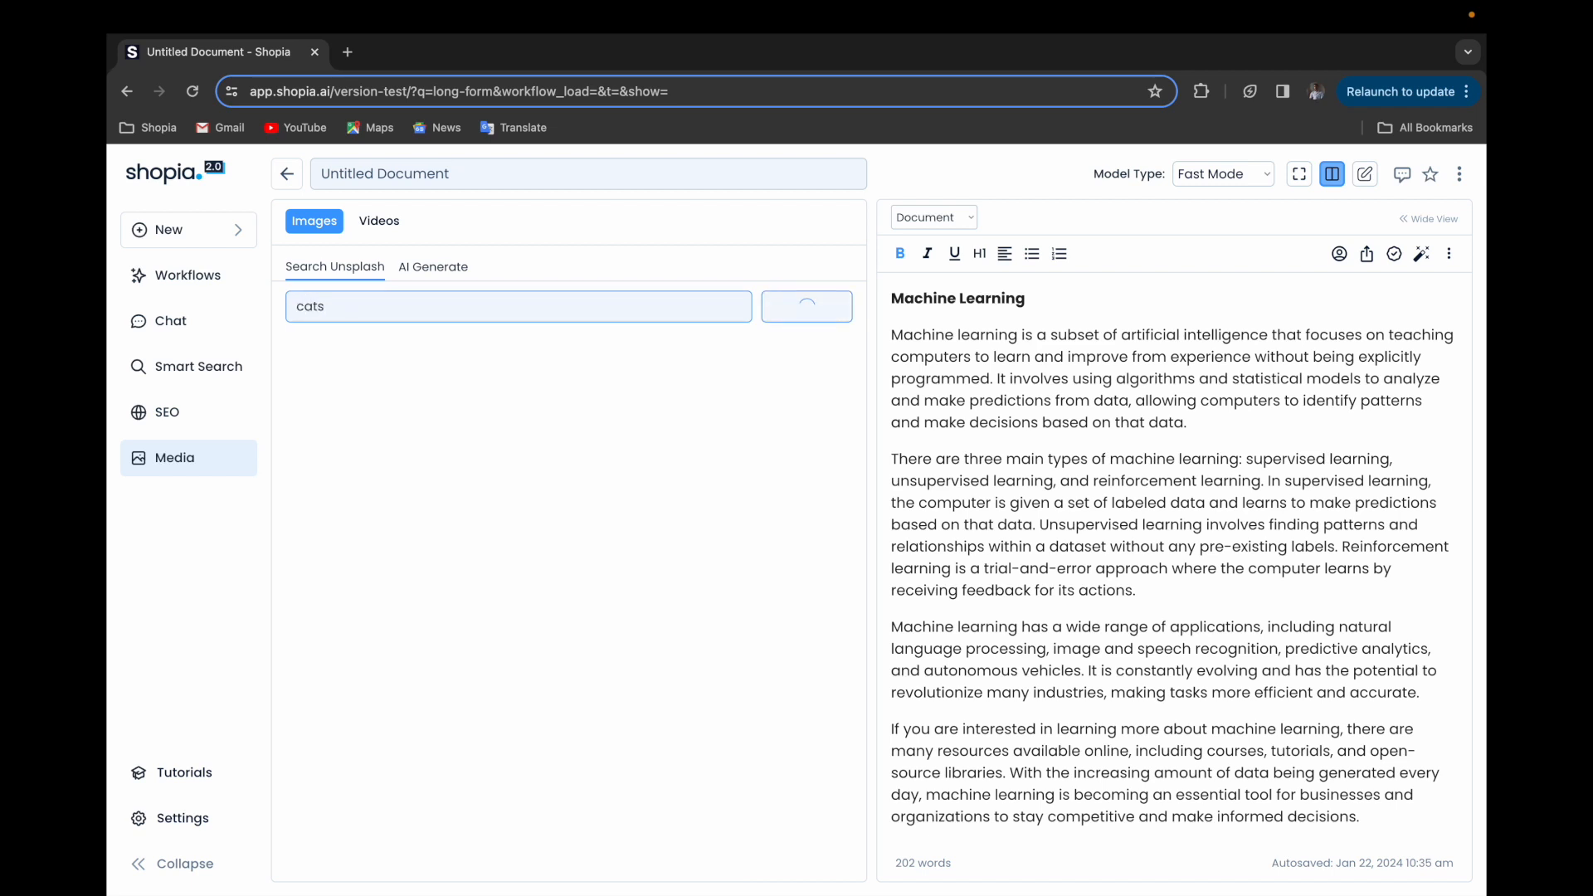
{"action": "scroll", "coordinate": [744, 610], "scroll_direction": "down", "scroll_amount": 5}
{"action": "scroll", "coordinate": [743, 611], "scroll_direction": "down", "scroll_amount": 10}
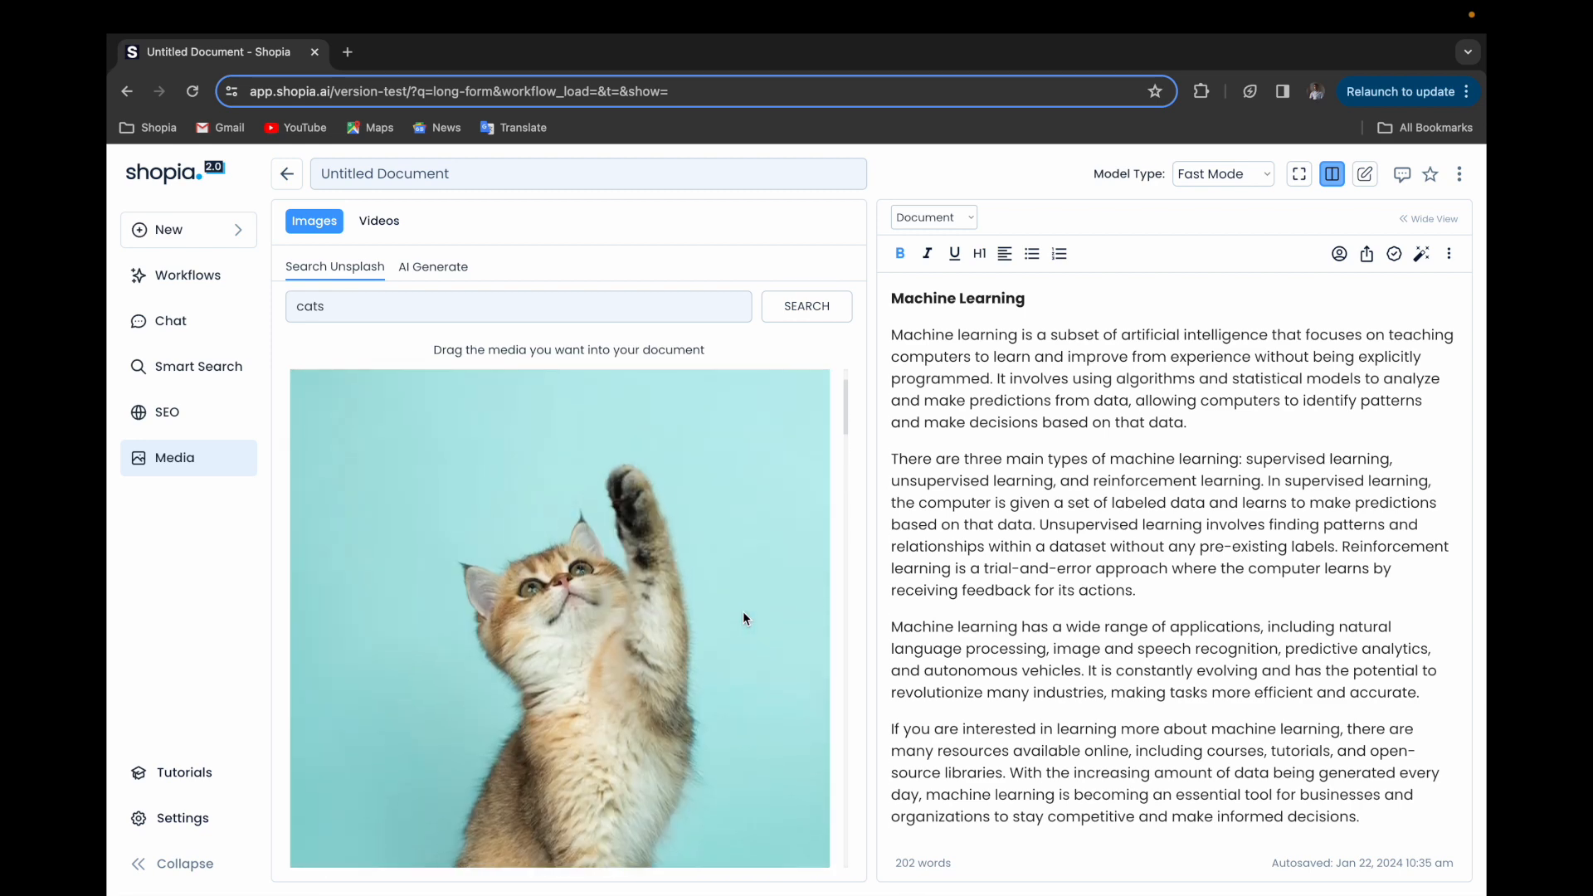